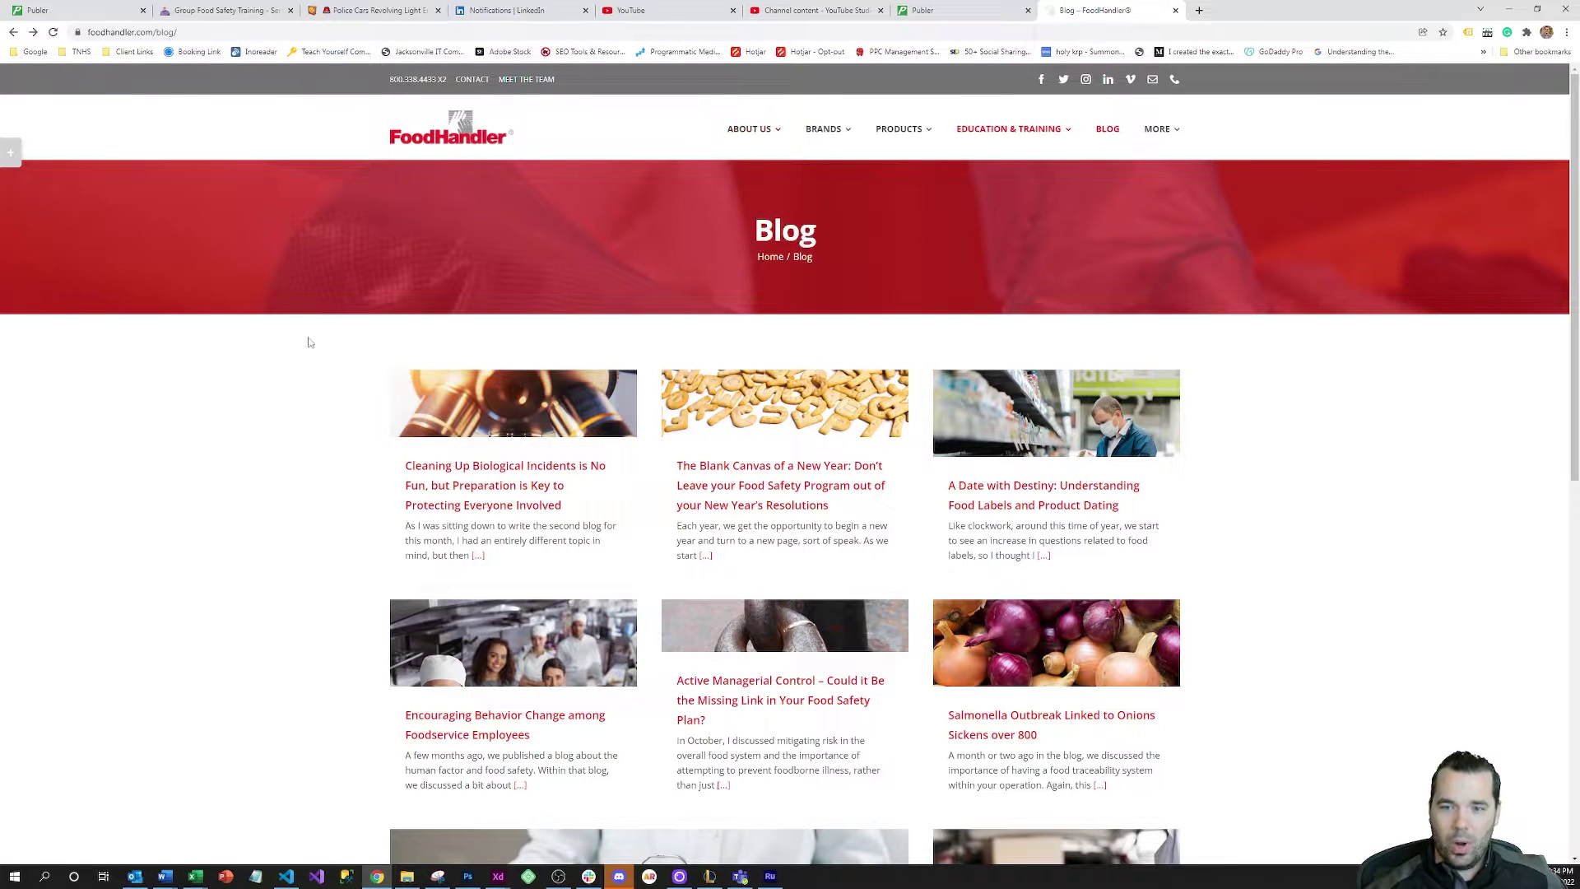
Load the FoodHandler blog's RSS feed by appending feed/ to the blog address
scroll(300, 329, down, 6)
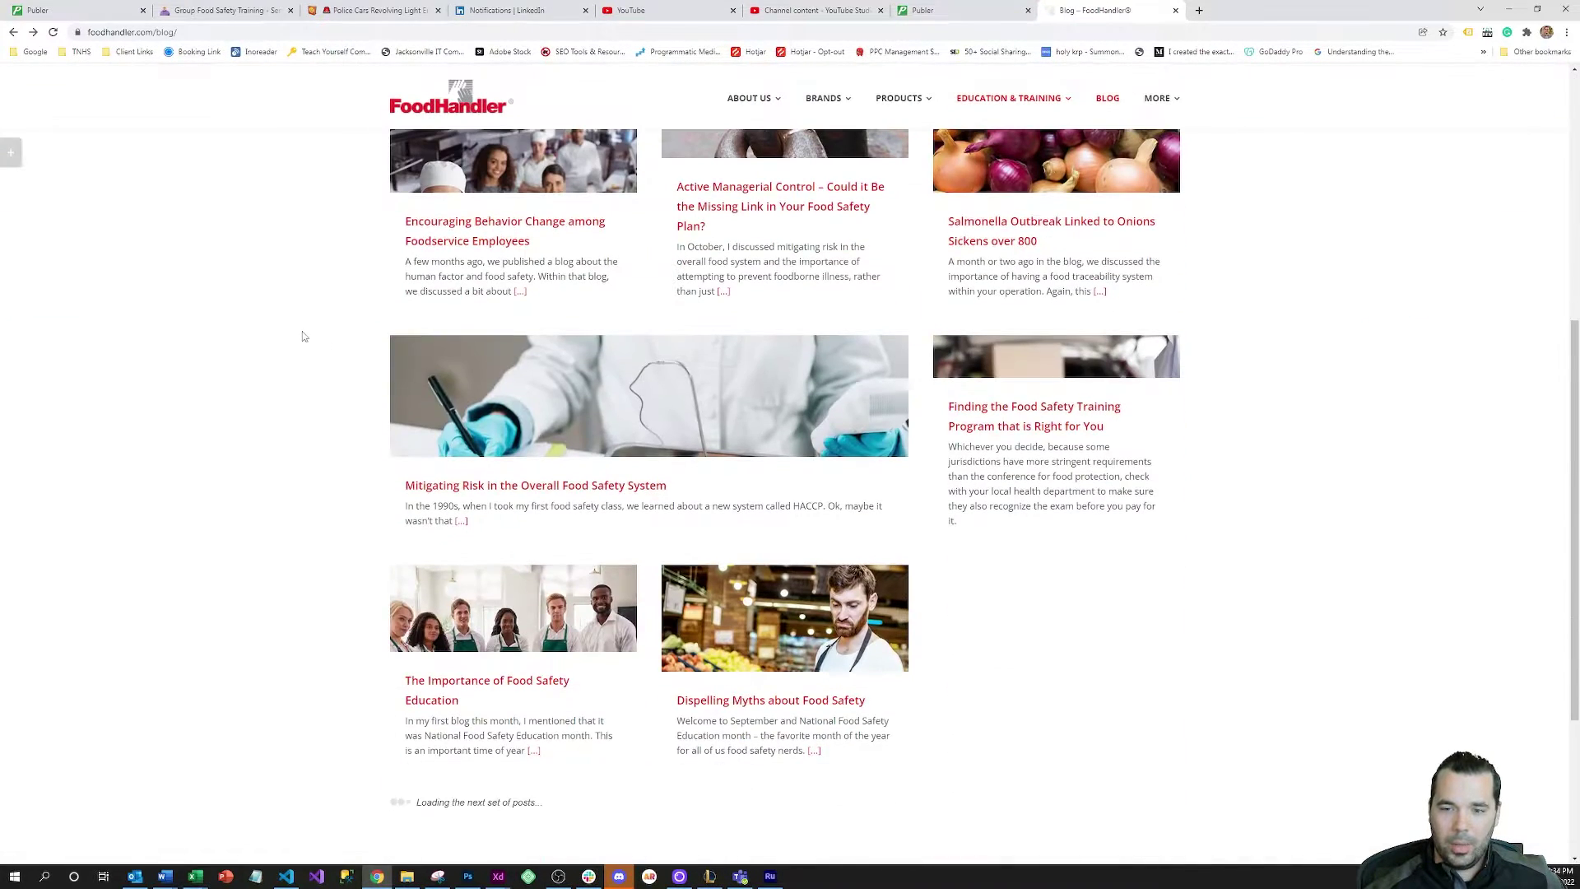
scroll(346, 379, up, 6)
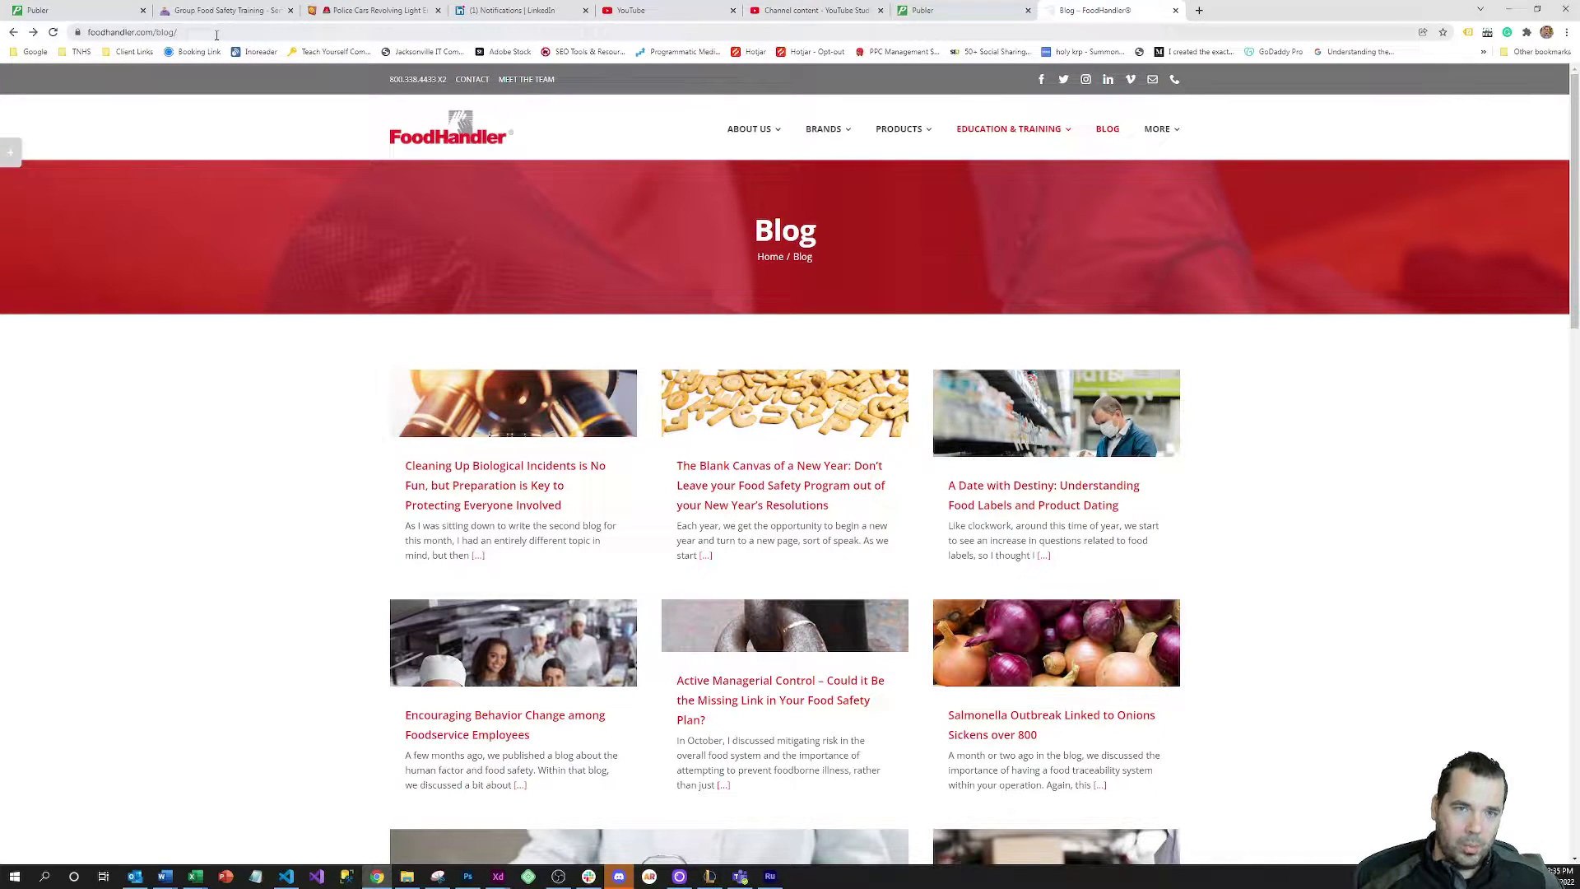
click(217, 33)
click(216, 33)
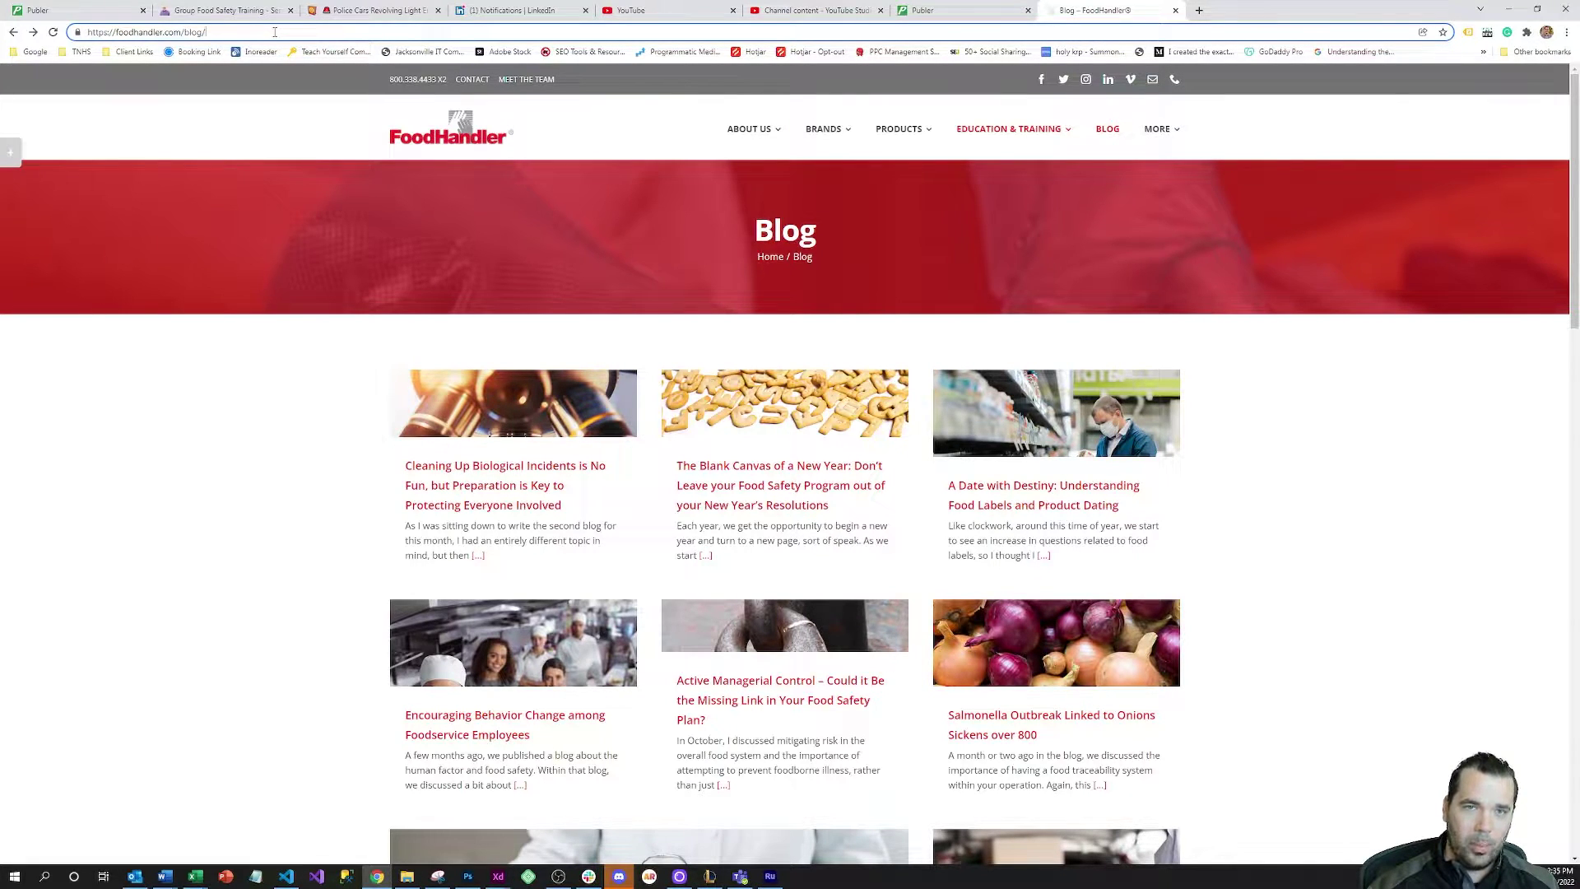
text(feed/)
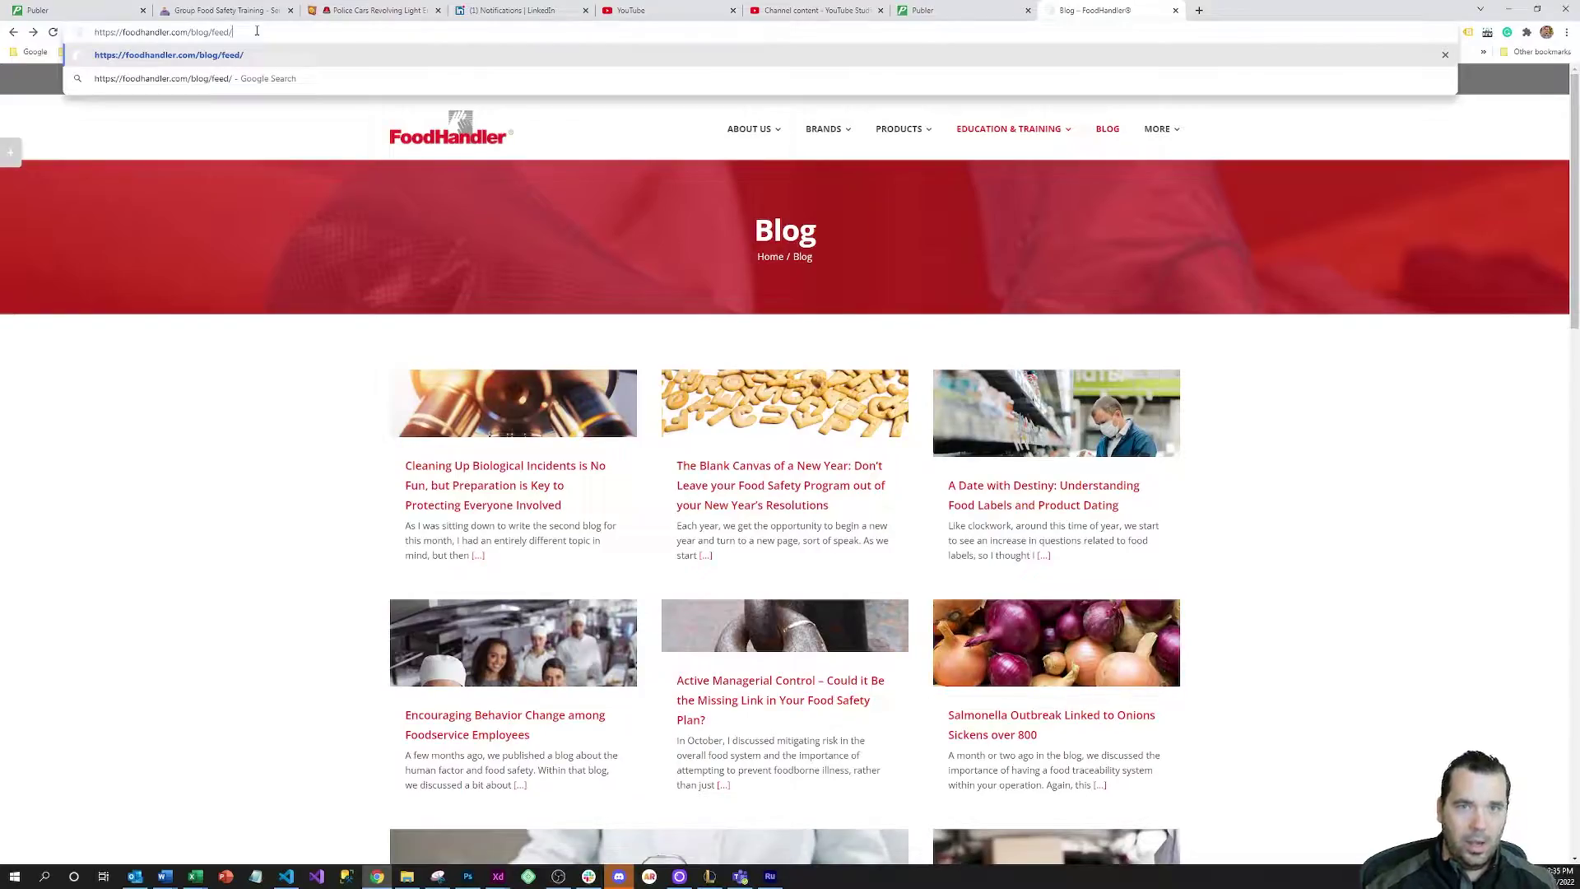
key(Return)
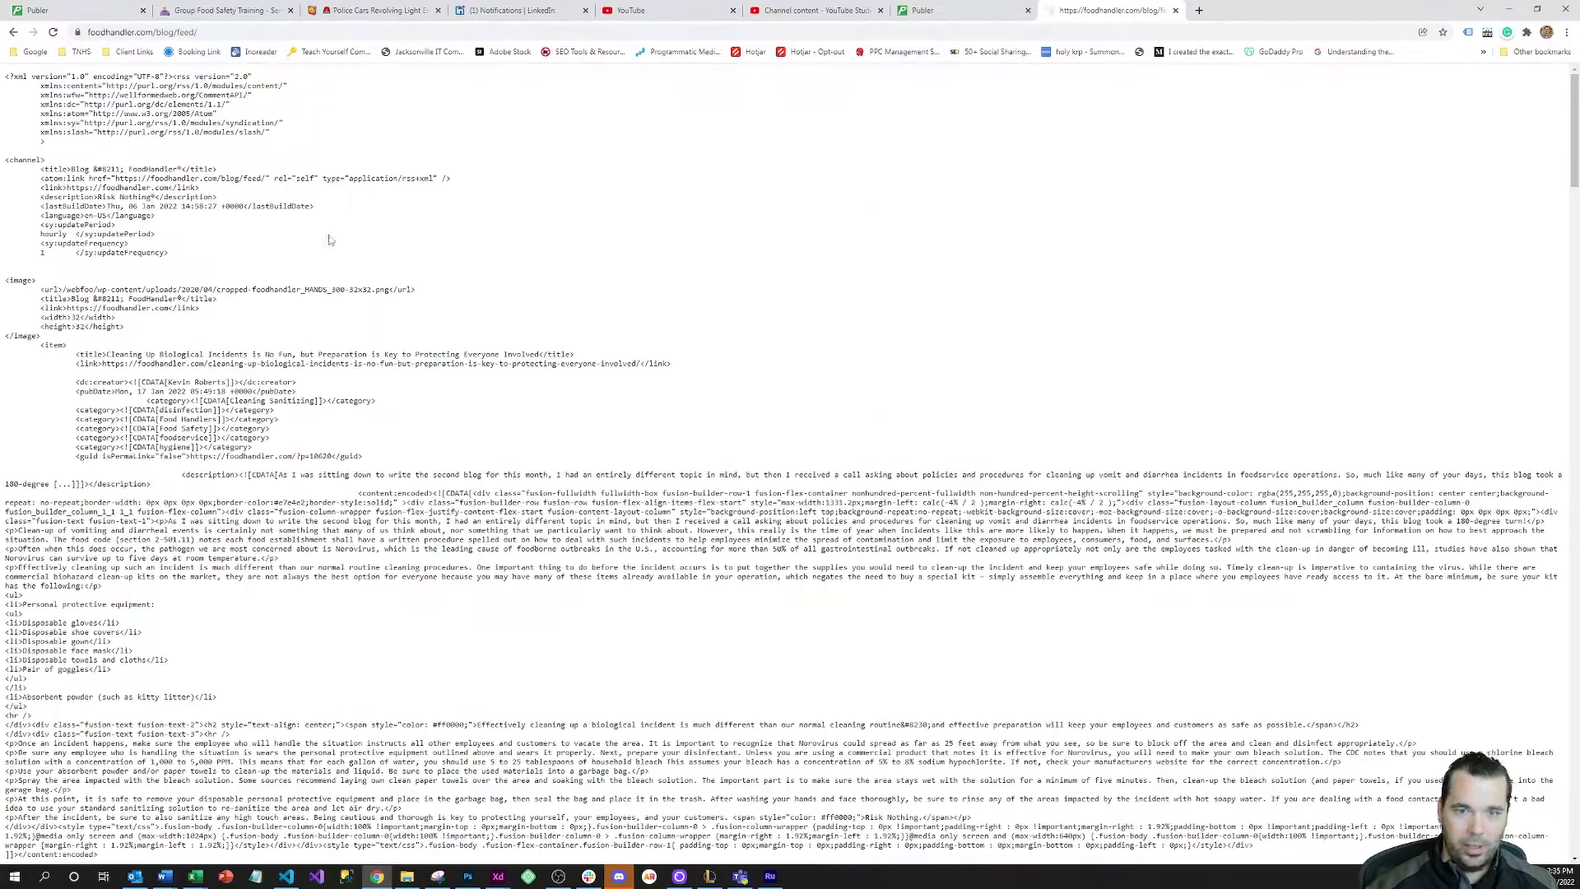
scroll(342, 253, down, 12)
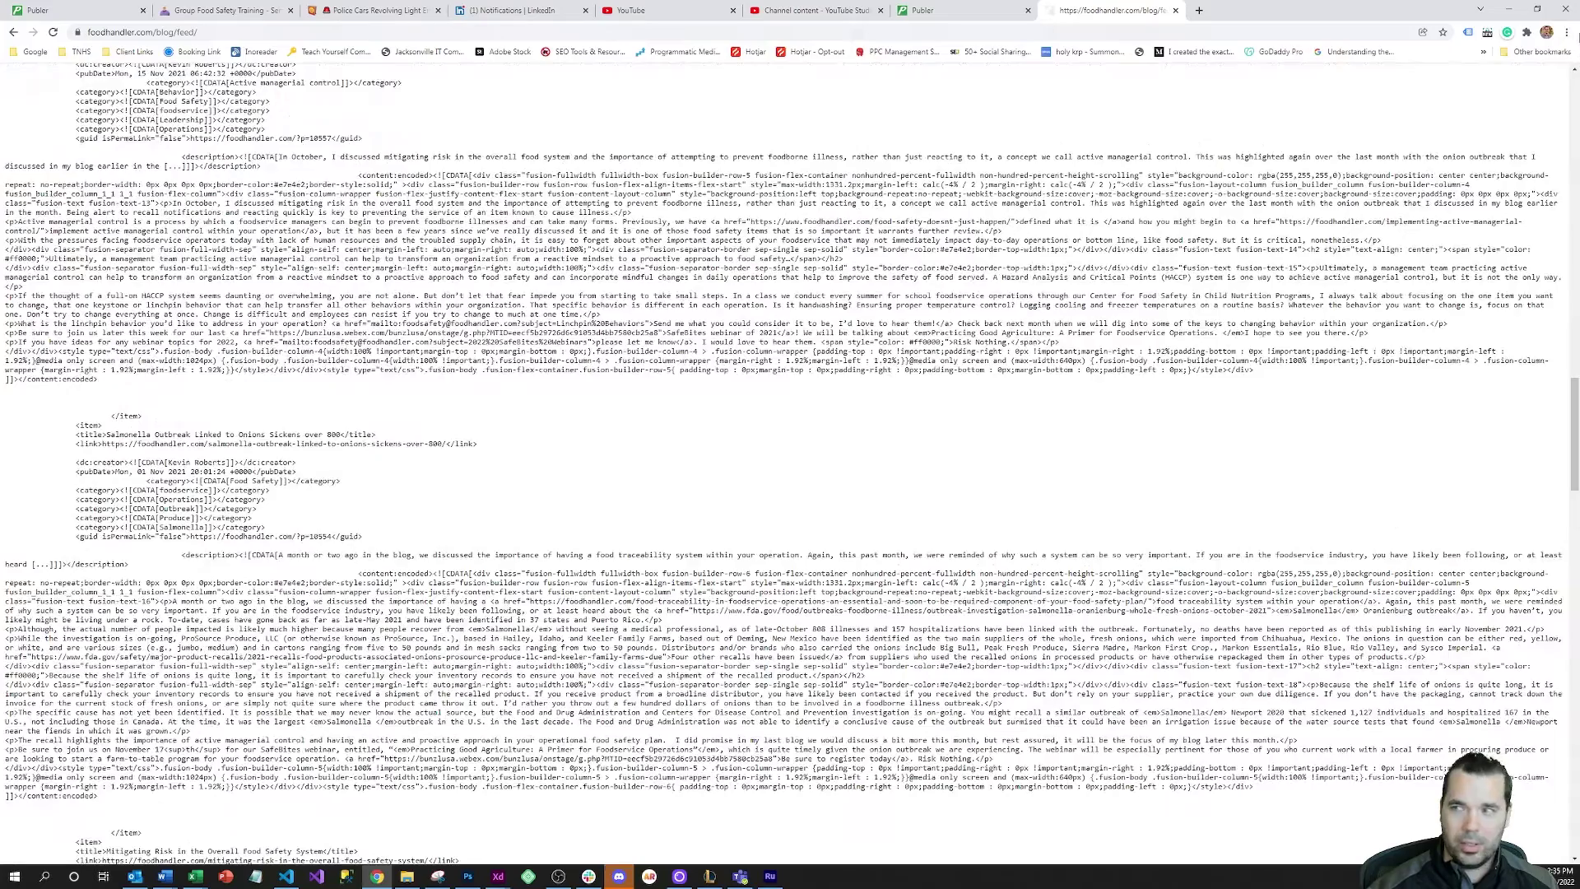
click(1574, 83)
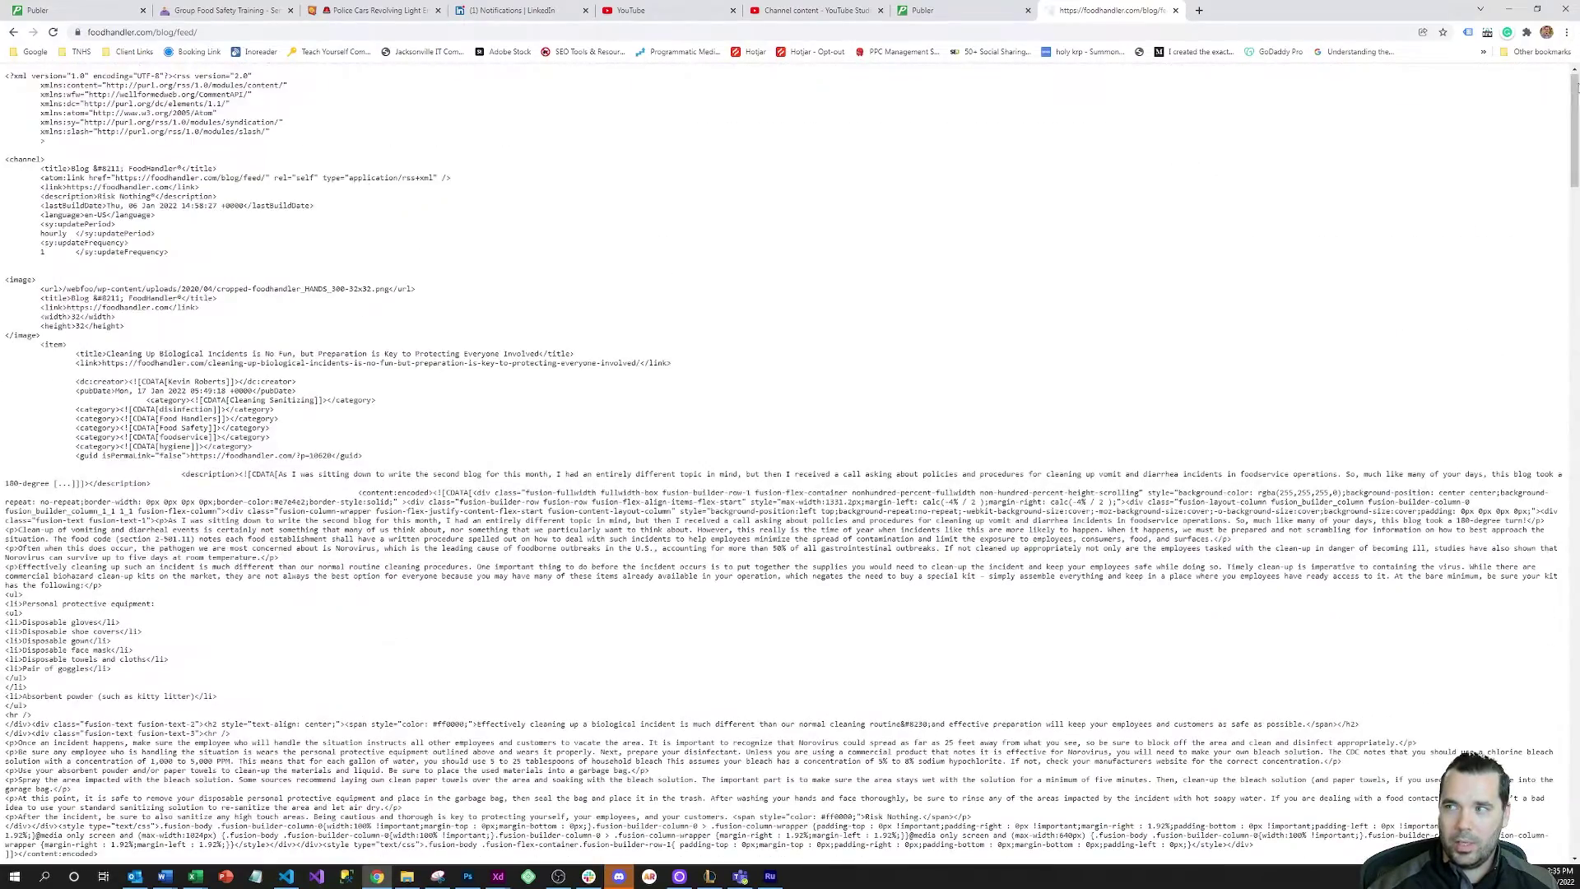
Return to the blog page, then reach Publer's RSS Feeds page via Create
click(14, 32)
click(33, 32)
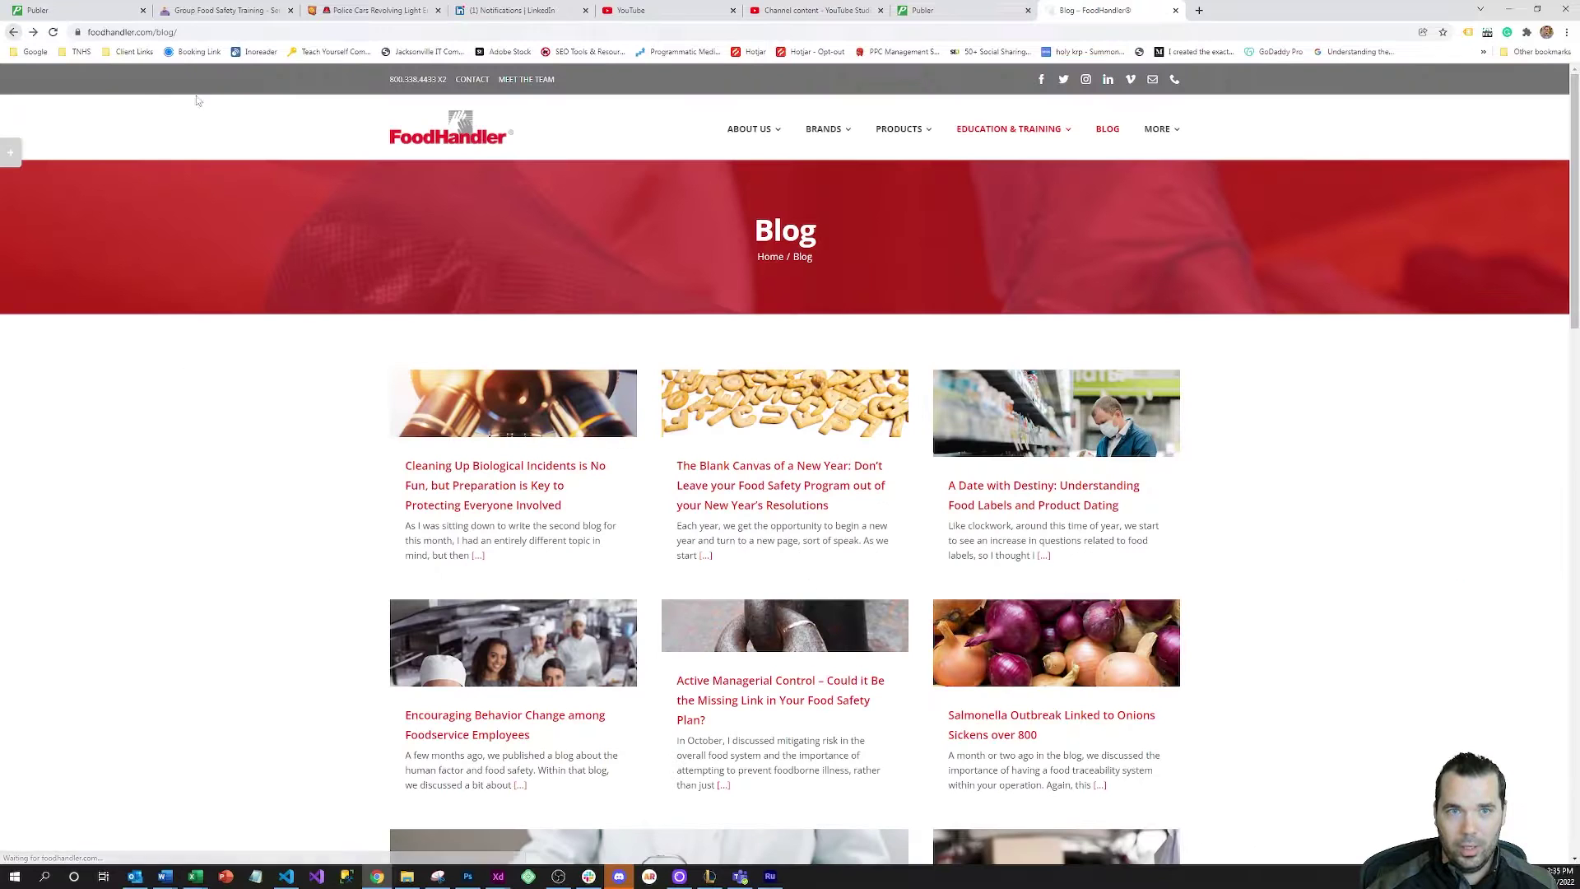
click(946, 10)
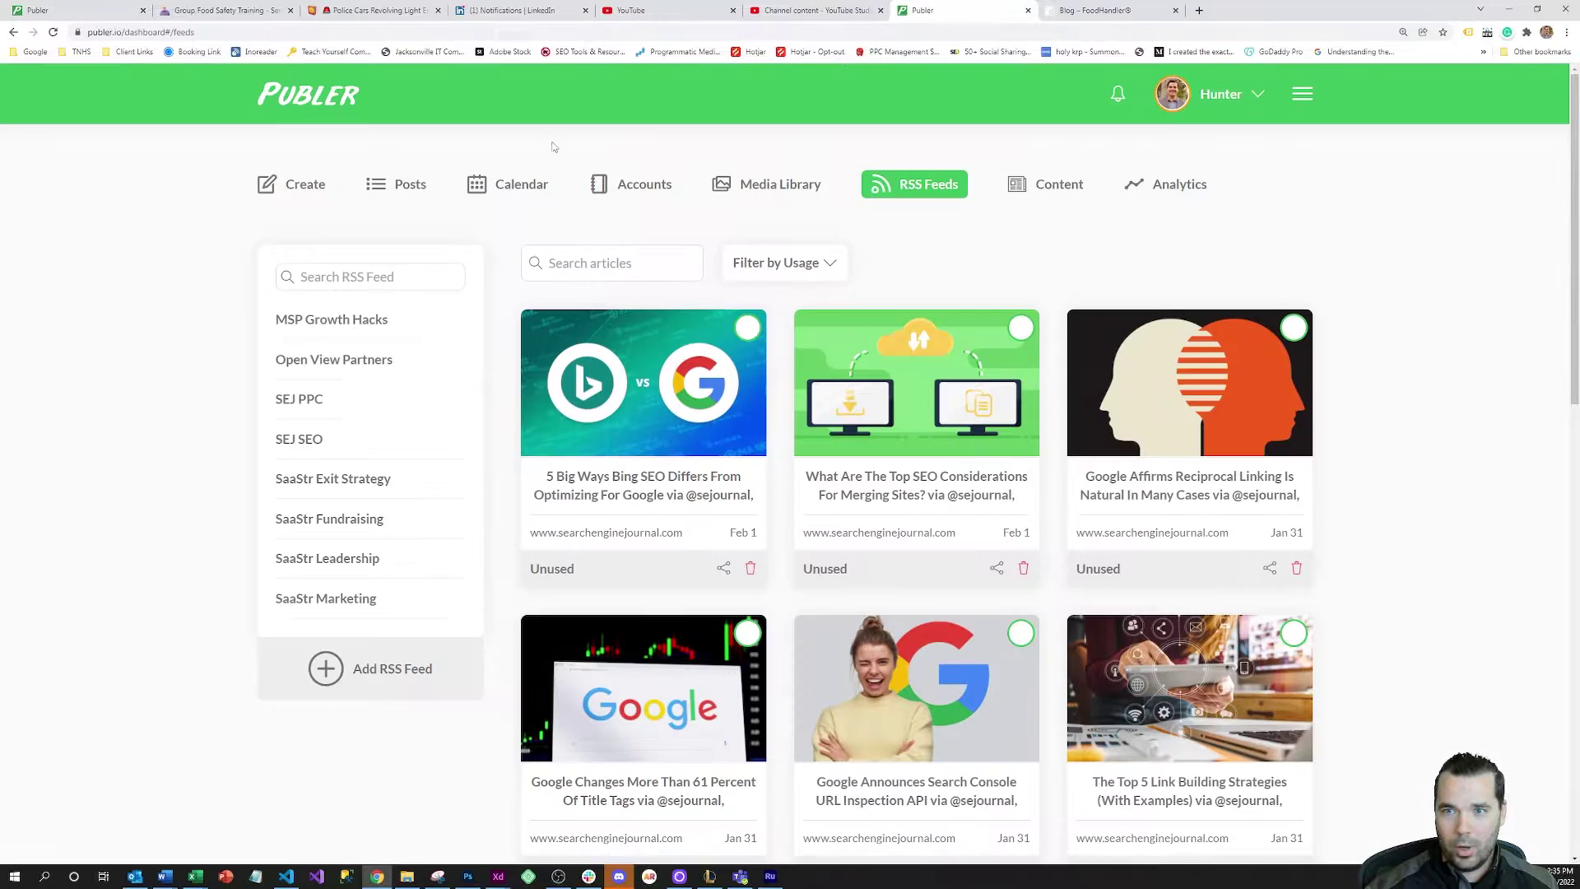
click(300, 114)
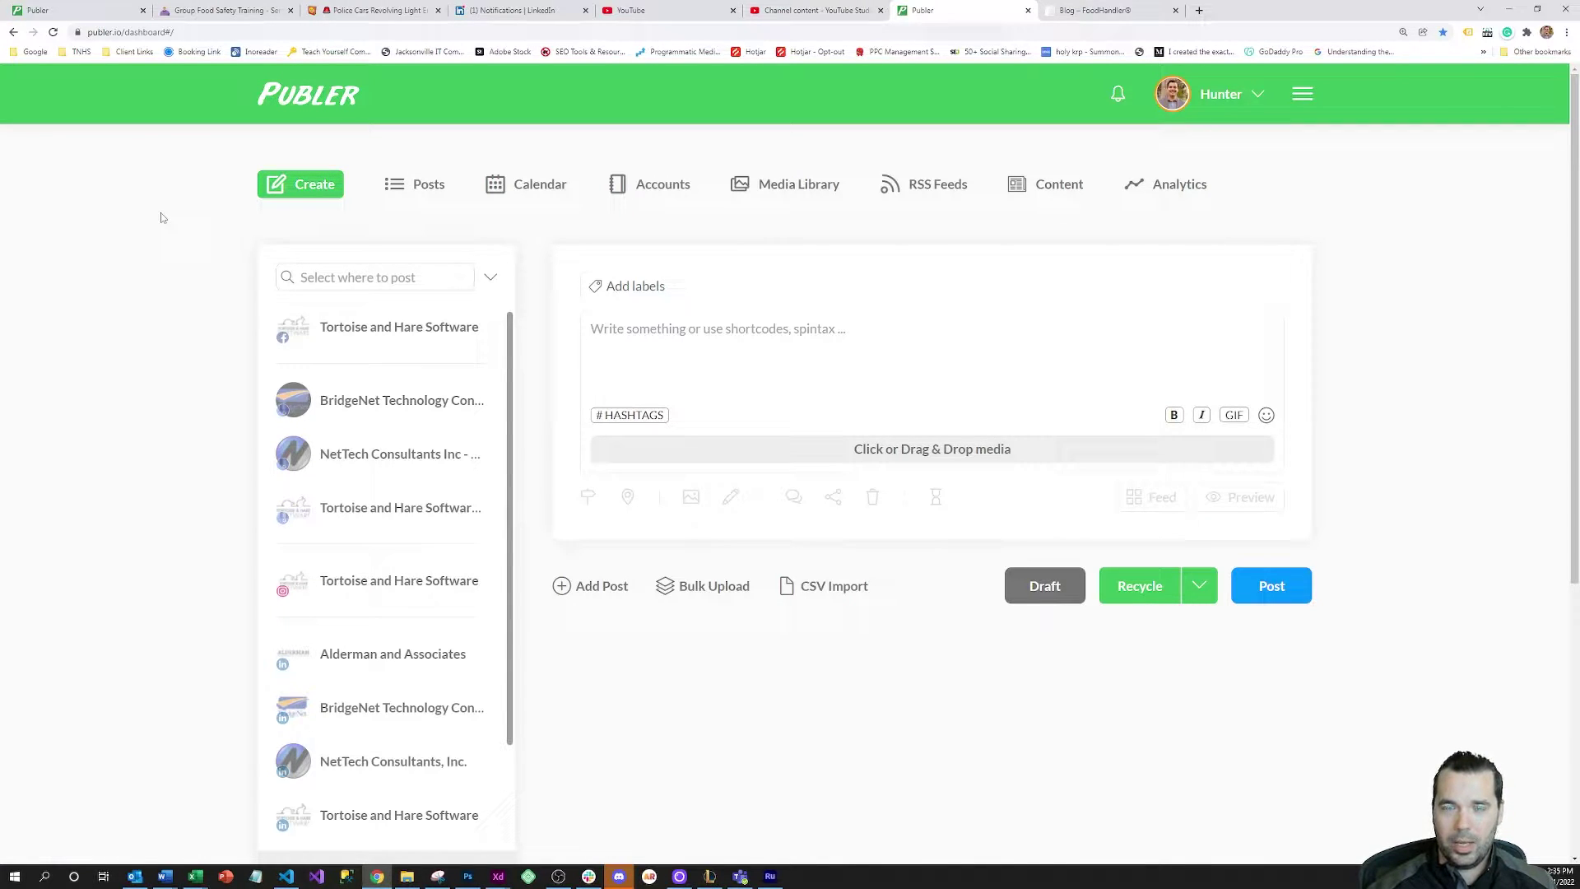
click(933, 189)
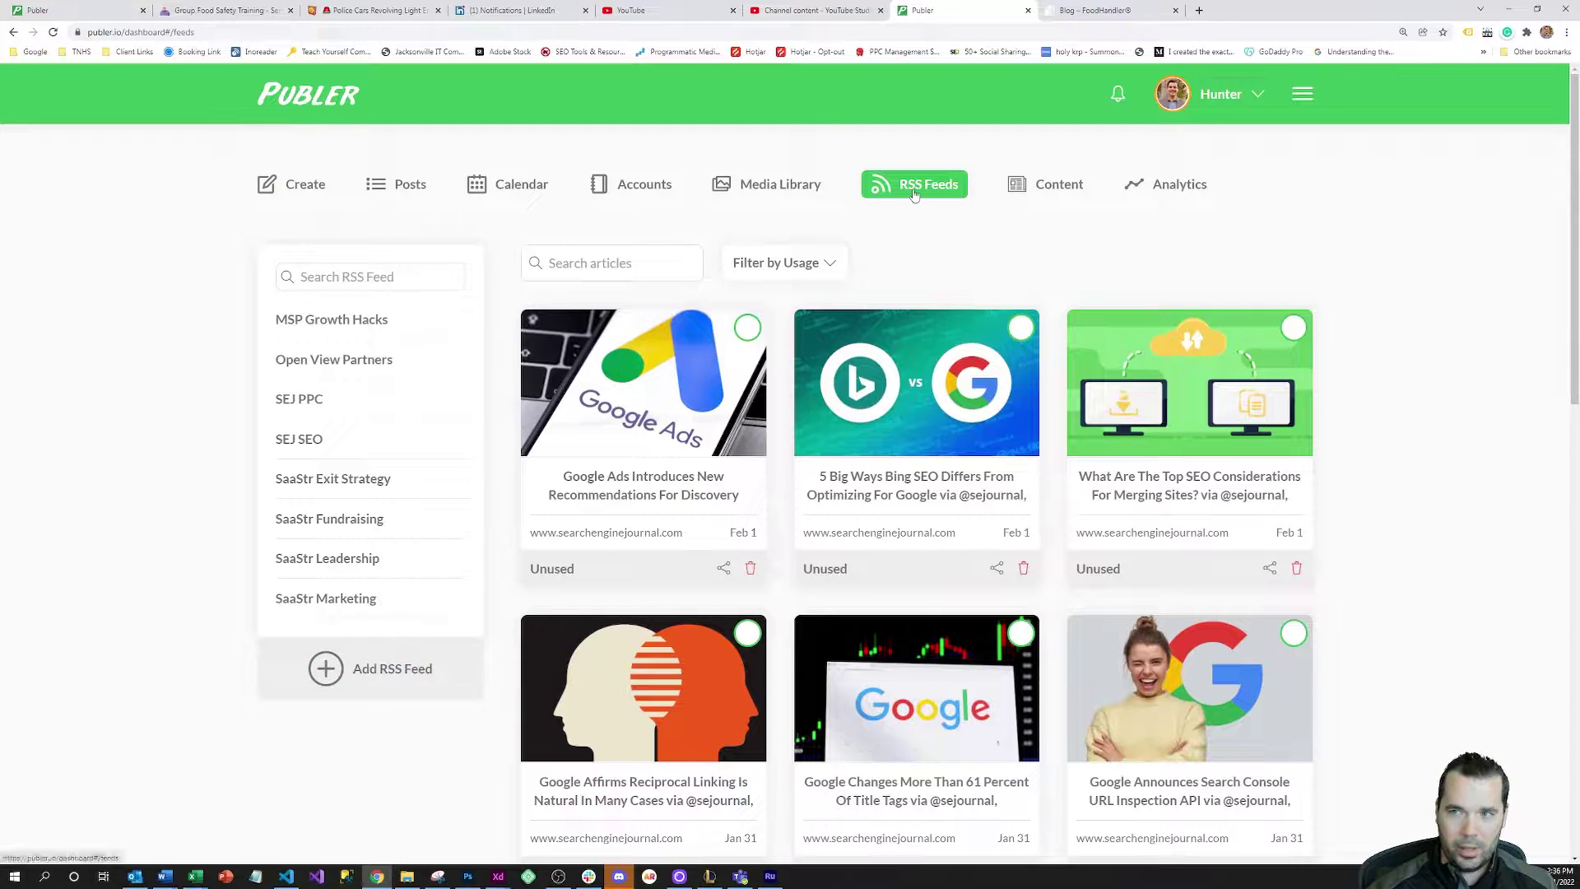
Start a new RSS feed named 'Food Safety Blog'
click(385, 677)
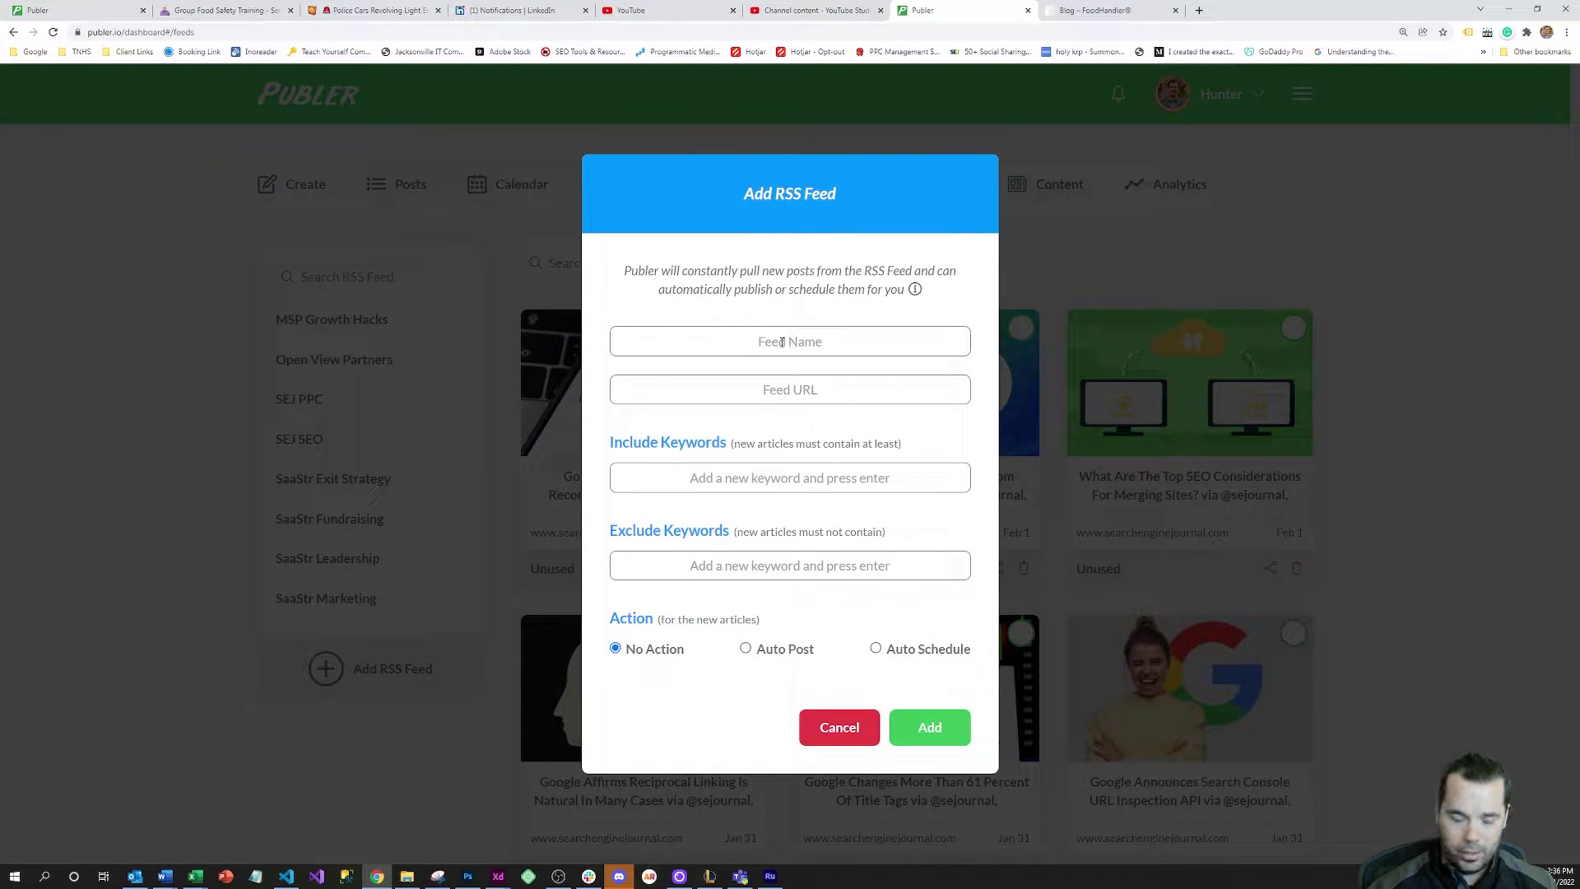
click(782, 341)
text(Food S)
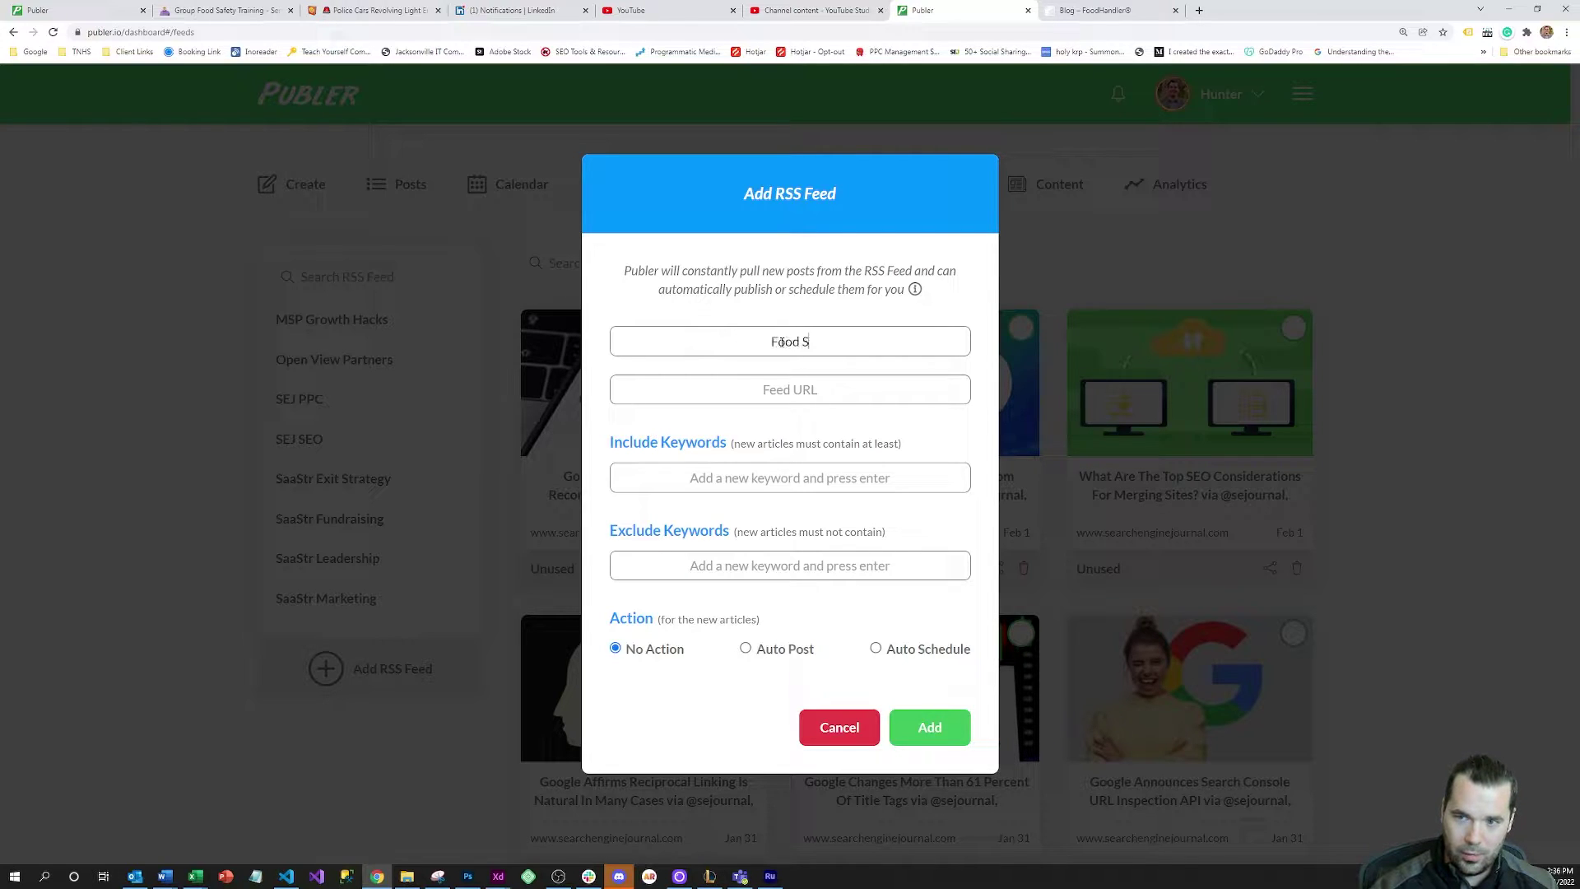
text(afety)
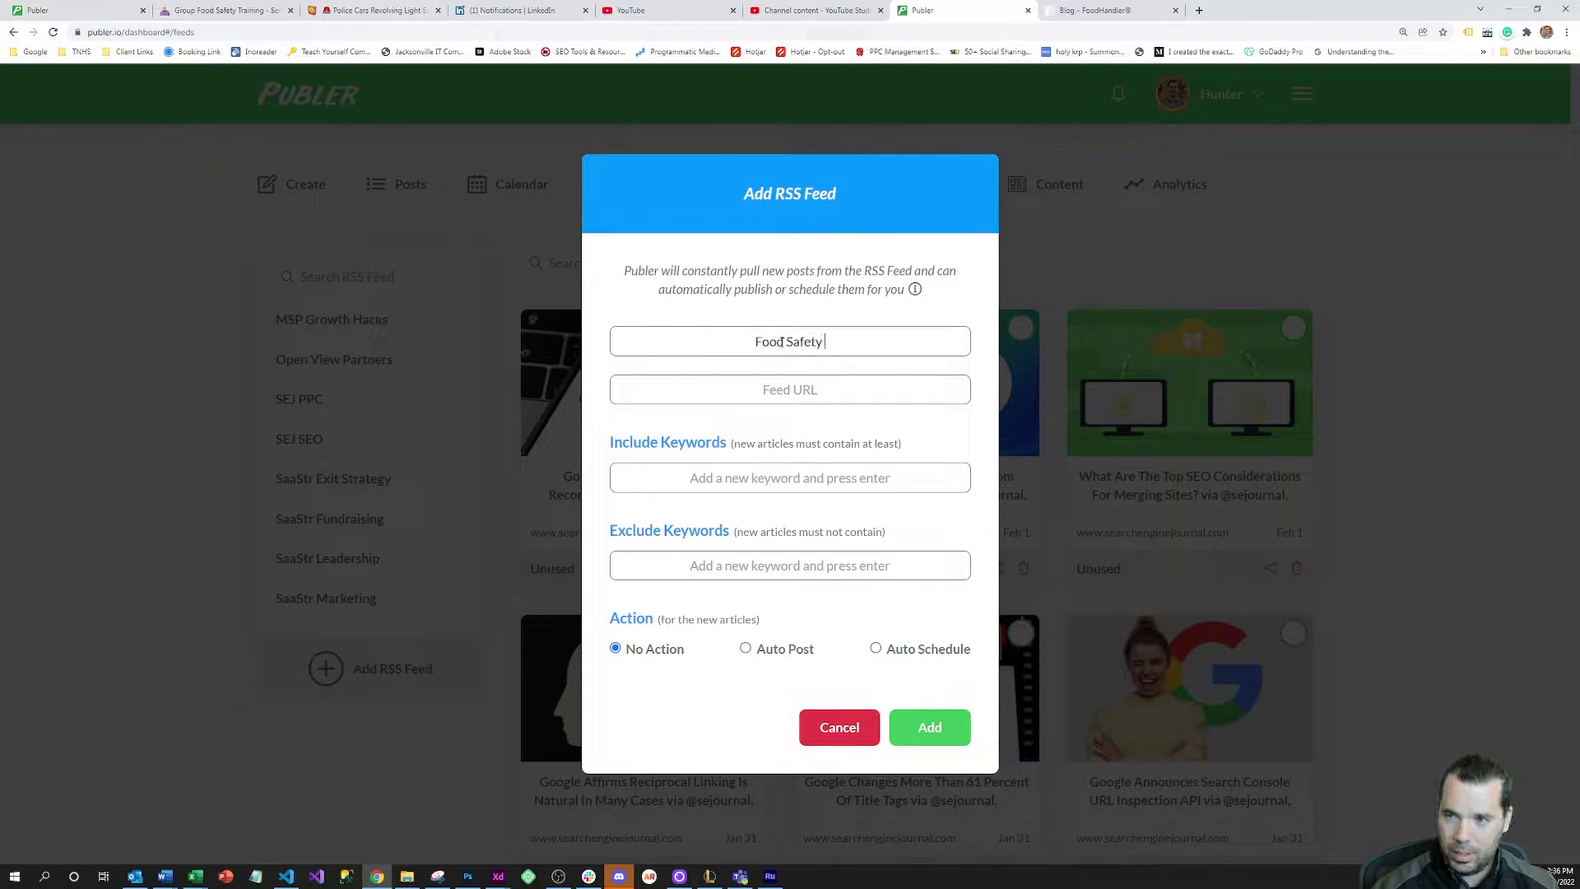
text( Blog)
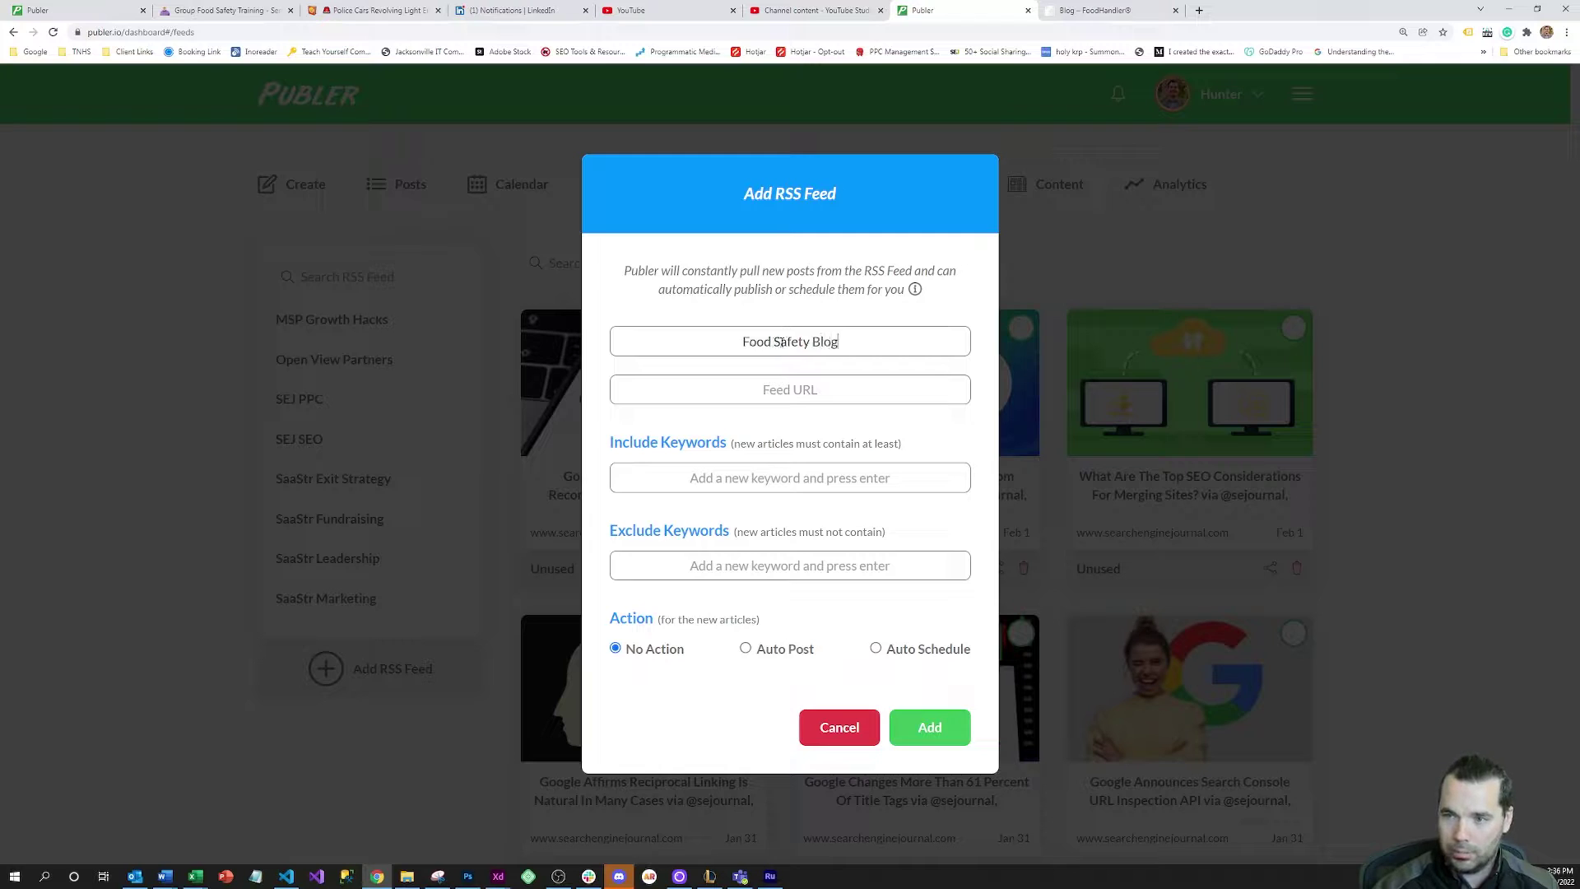
click(798, 389)
text(https://foodhandler.com/blog/feed/)
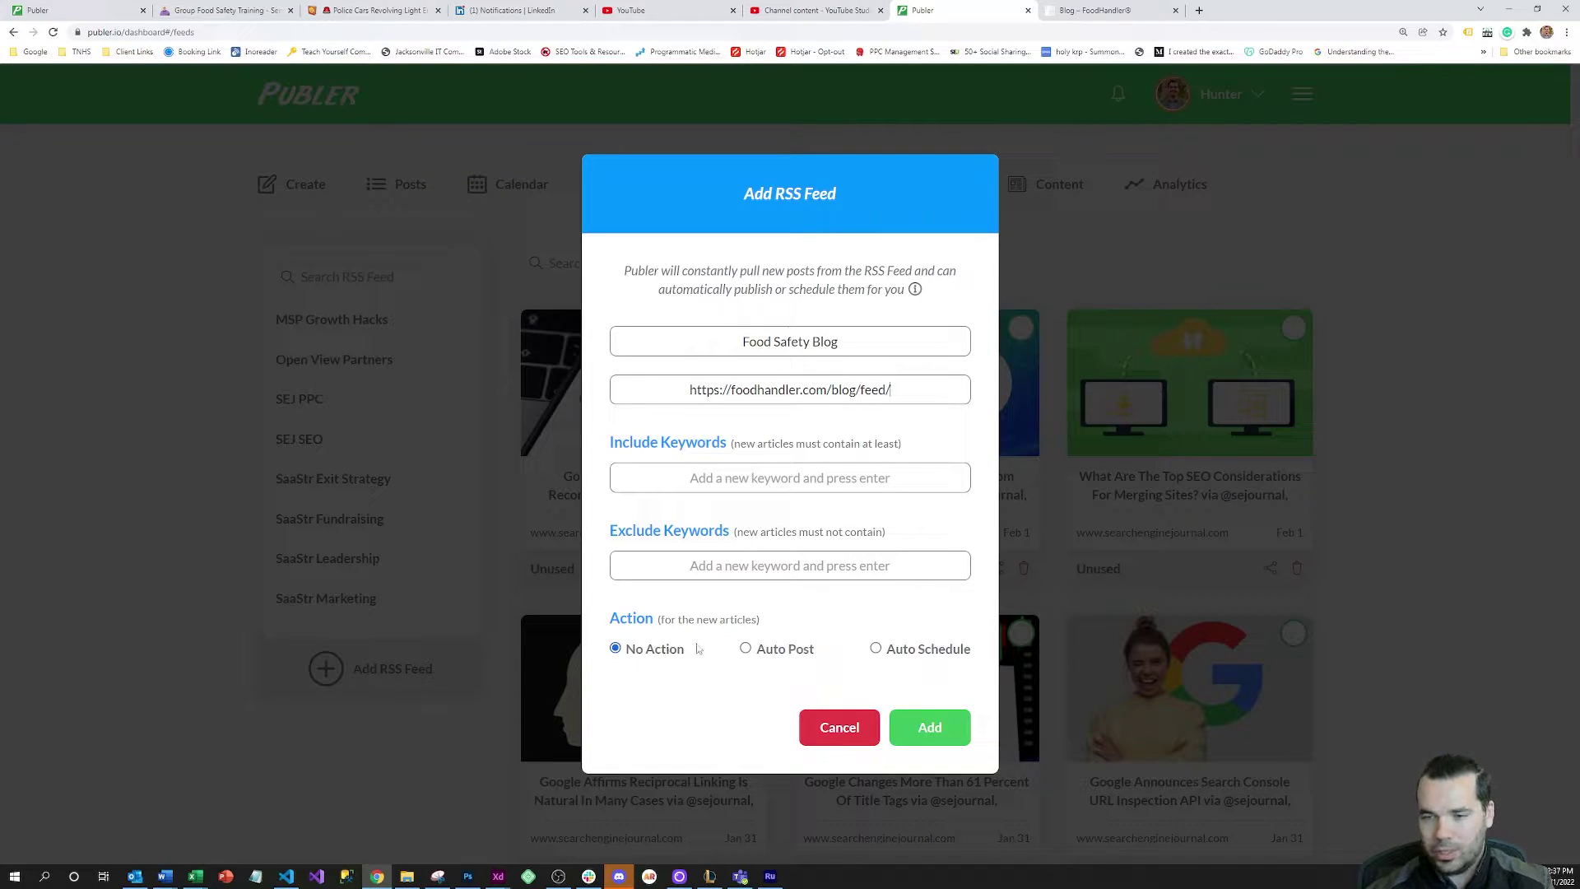
Choose Auto Schedule, with title and description captions, shared as photos
click(778, 655)
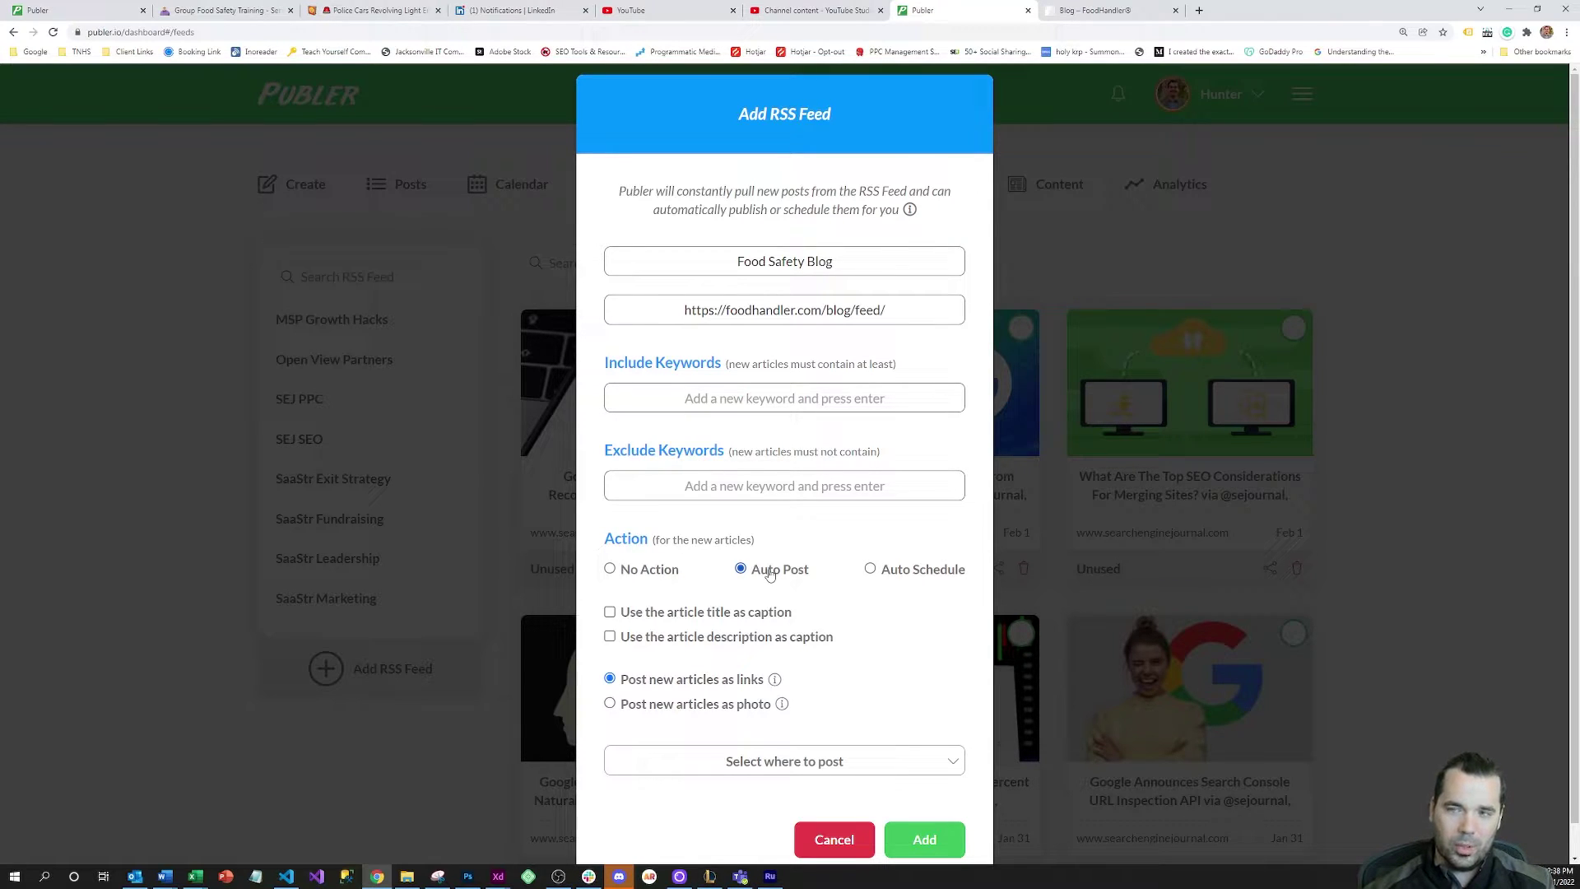
click(903, 573)
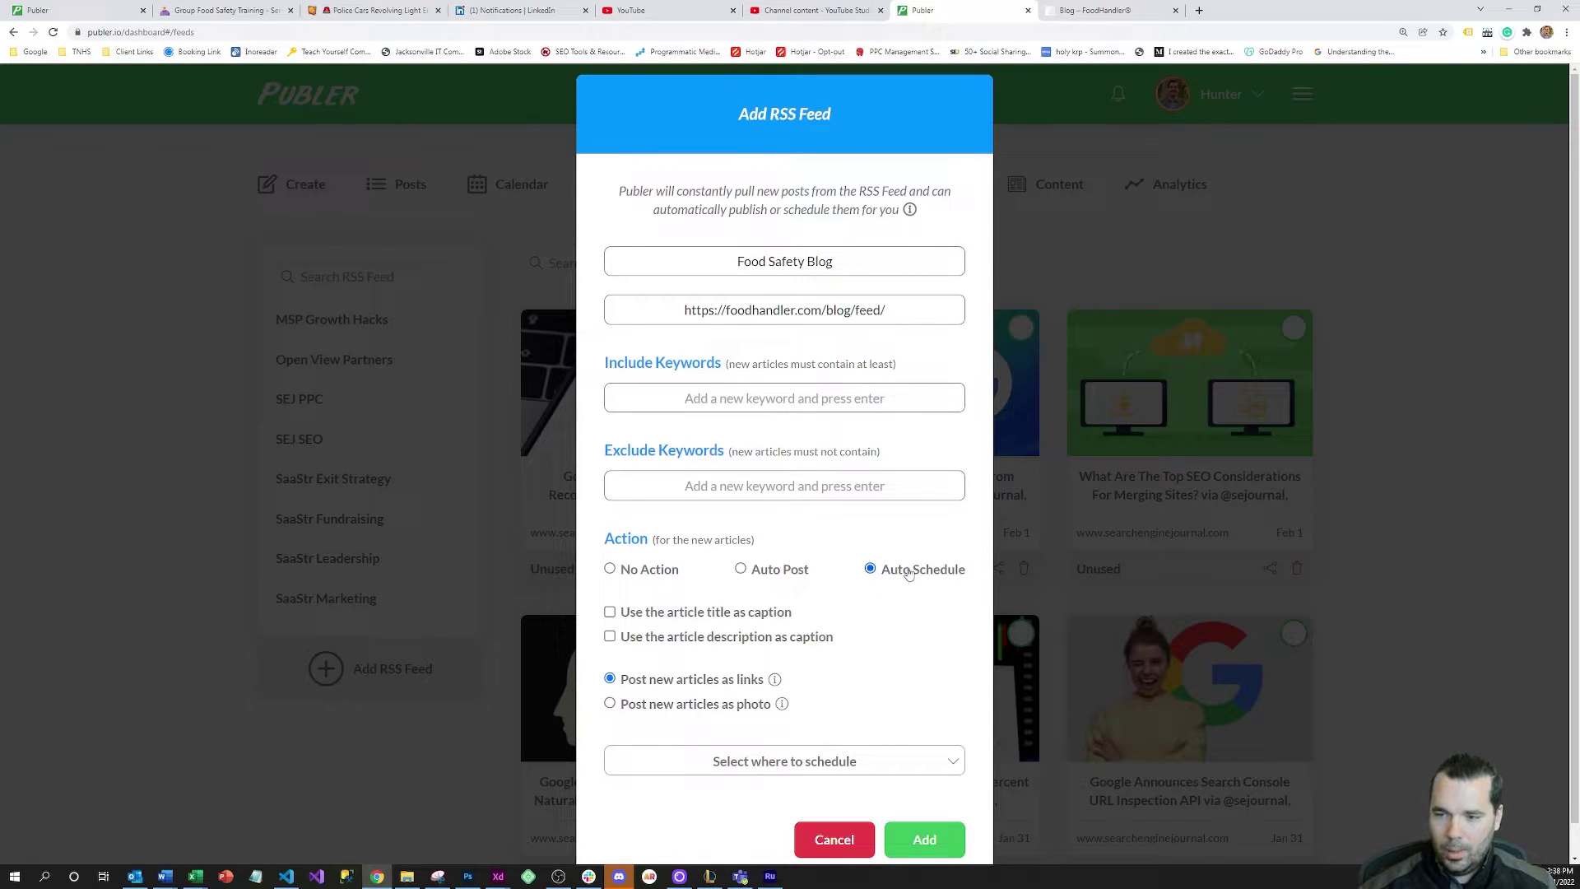
click(710, 617)
click(721, 641)
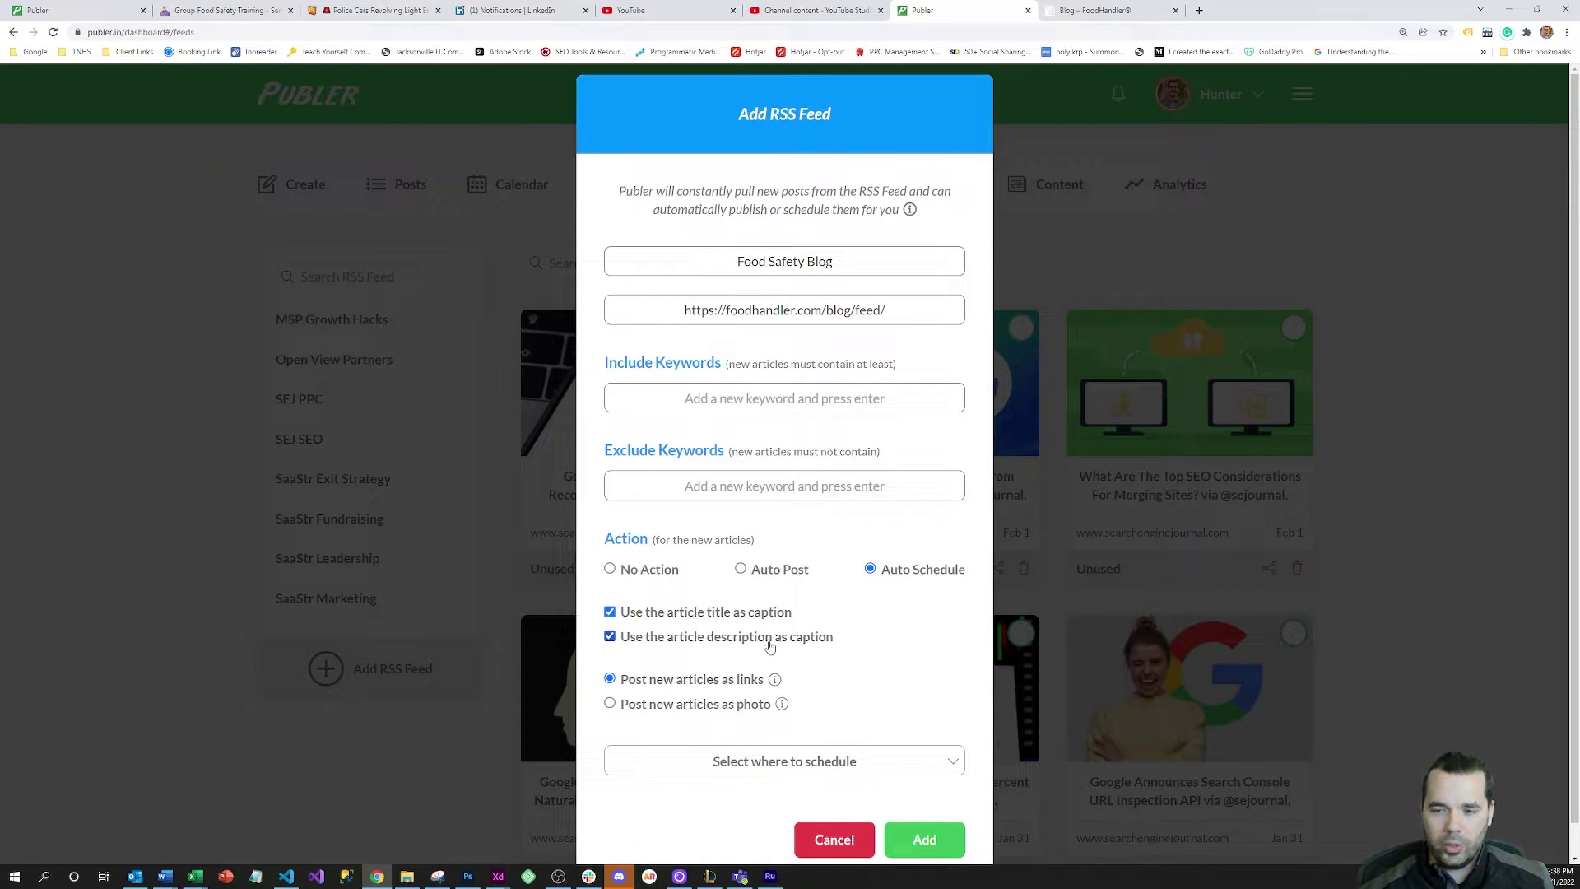
click(688, 707)
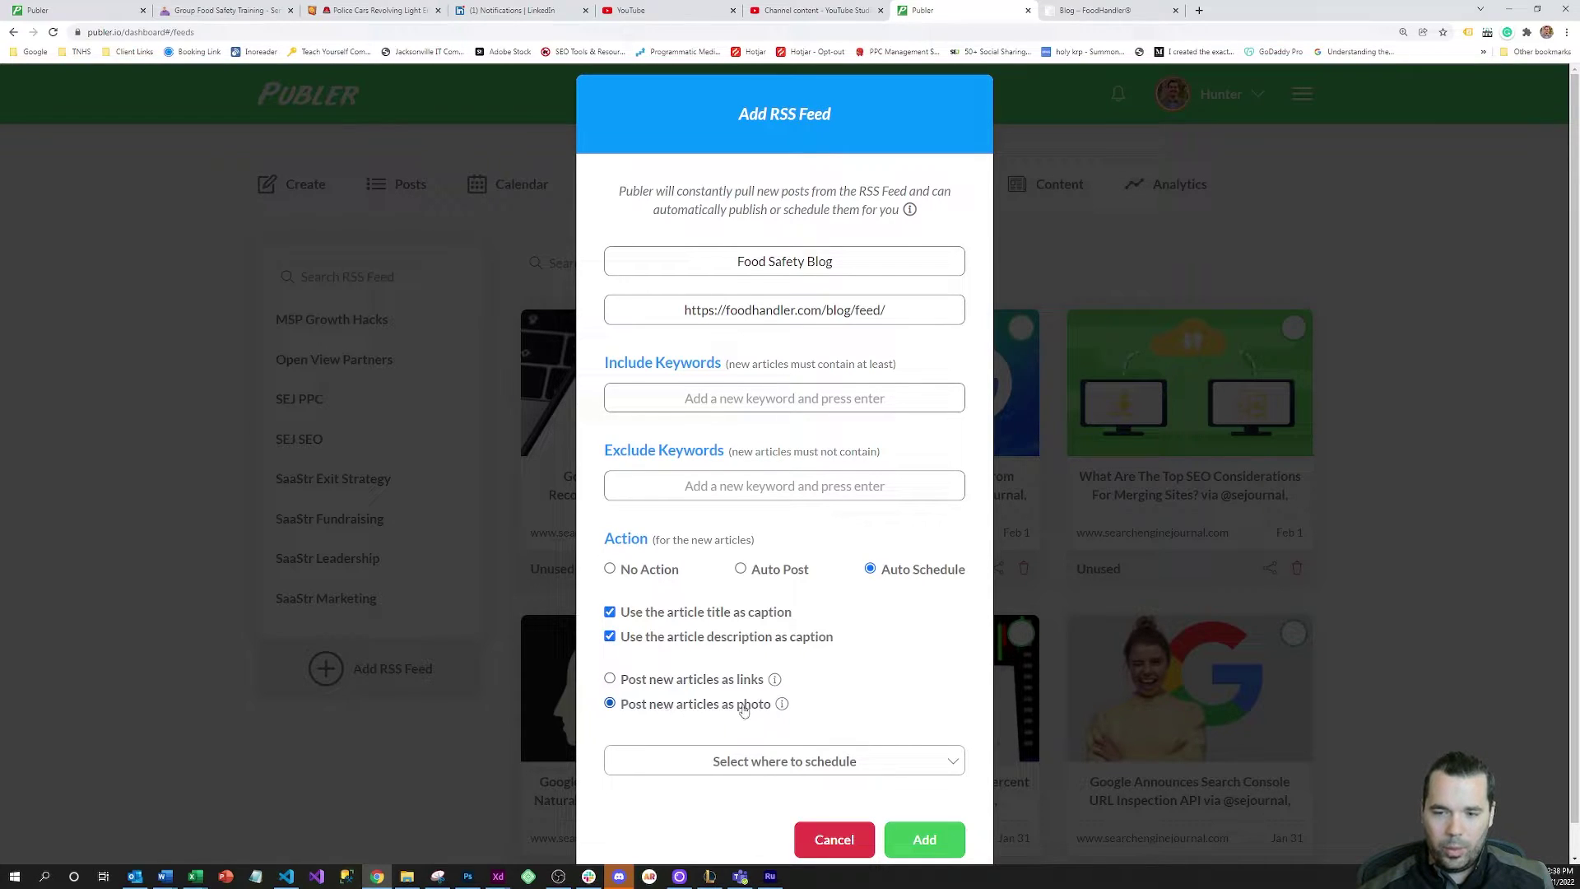
Pick the Alderman LinkedIn account as the scheduling target
mouse_move(782, 705)
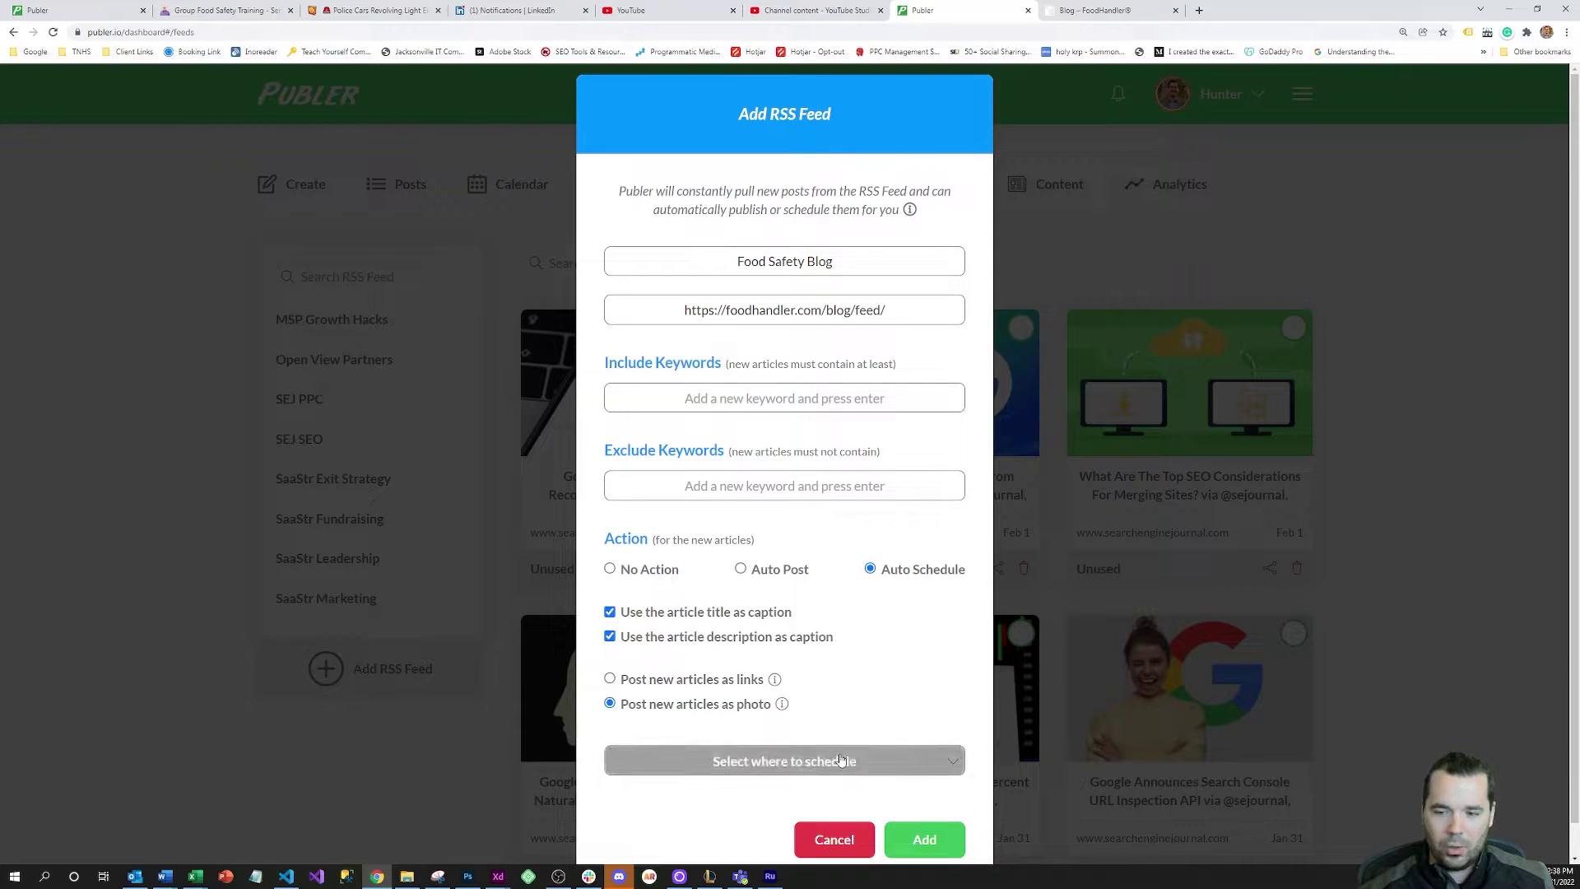
click(870, 761)
scroll(866, 694, down, 10)
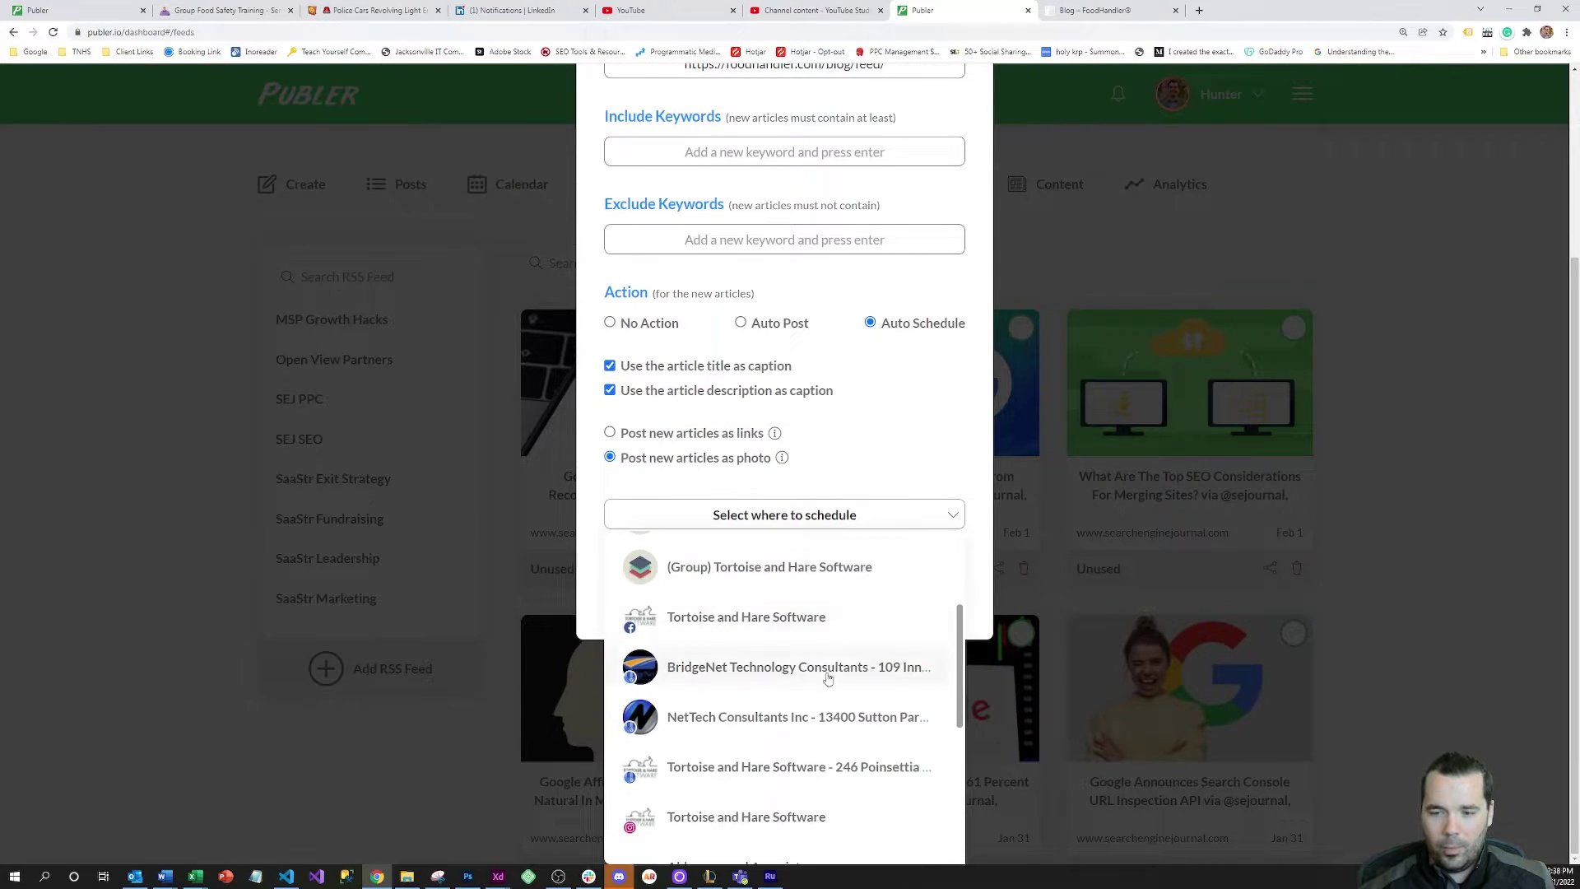
scroll(811, 699, down, 1)
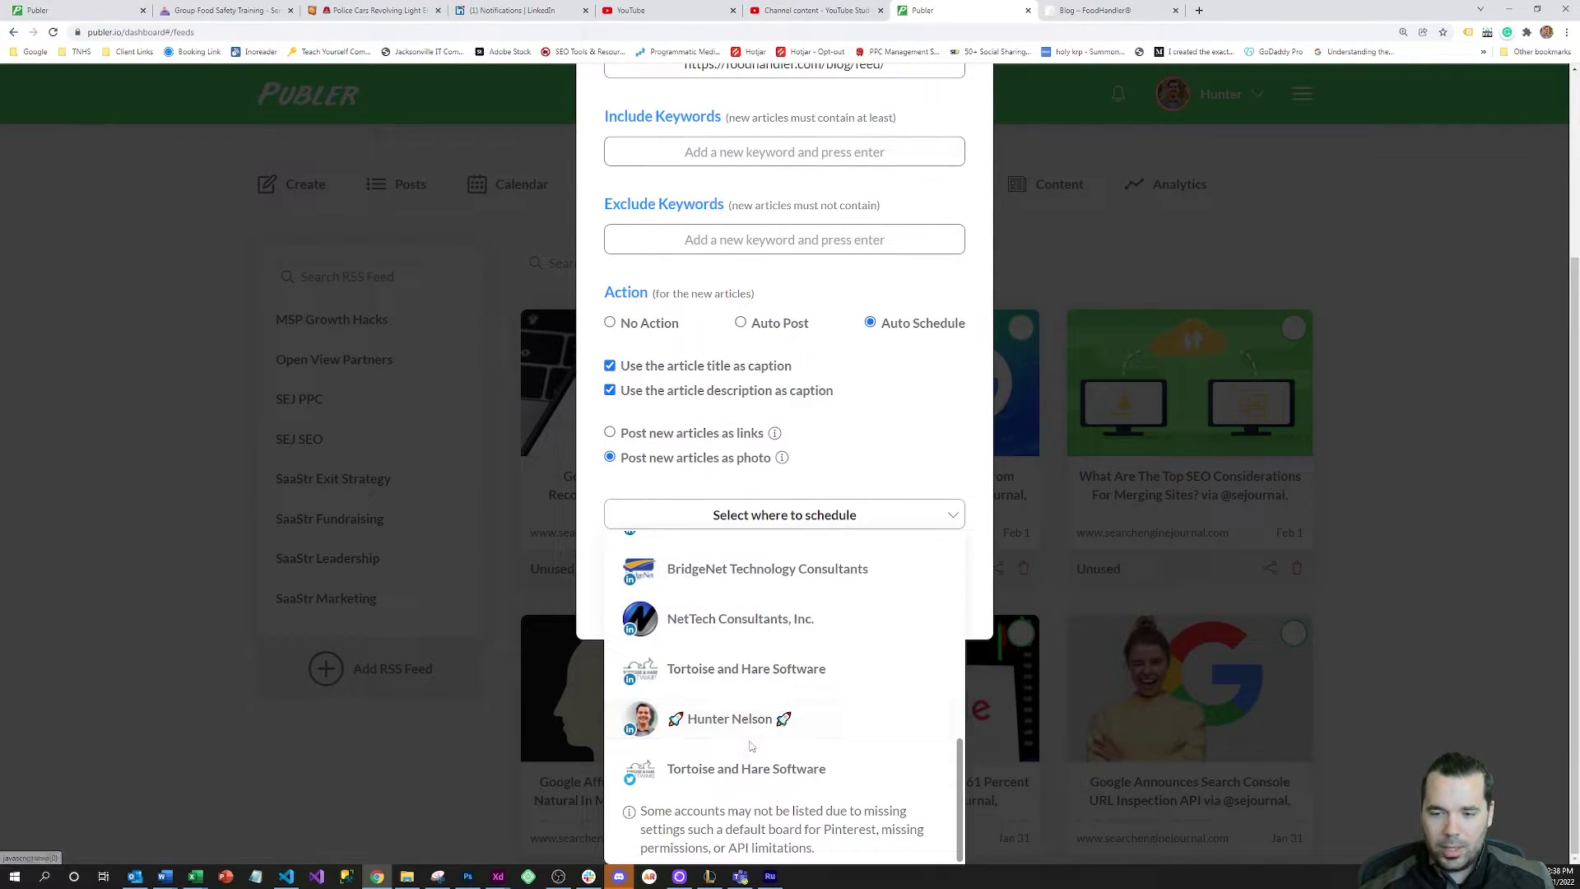
scroll(750, 713, up, 3)
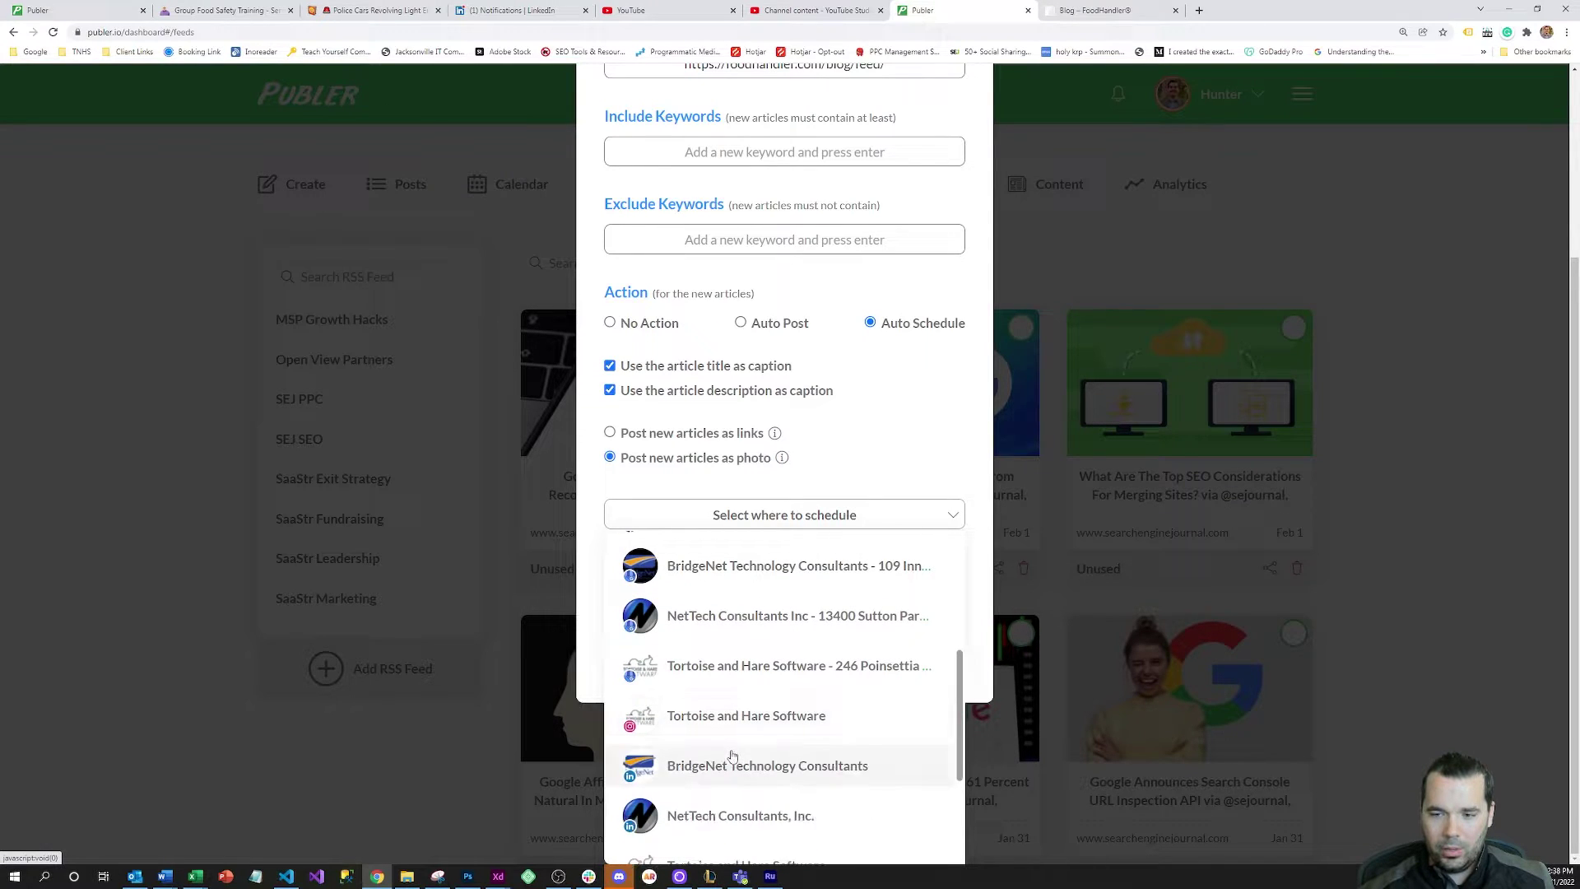
click(921, 445)
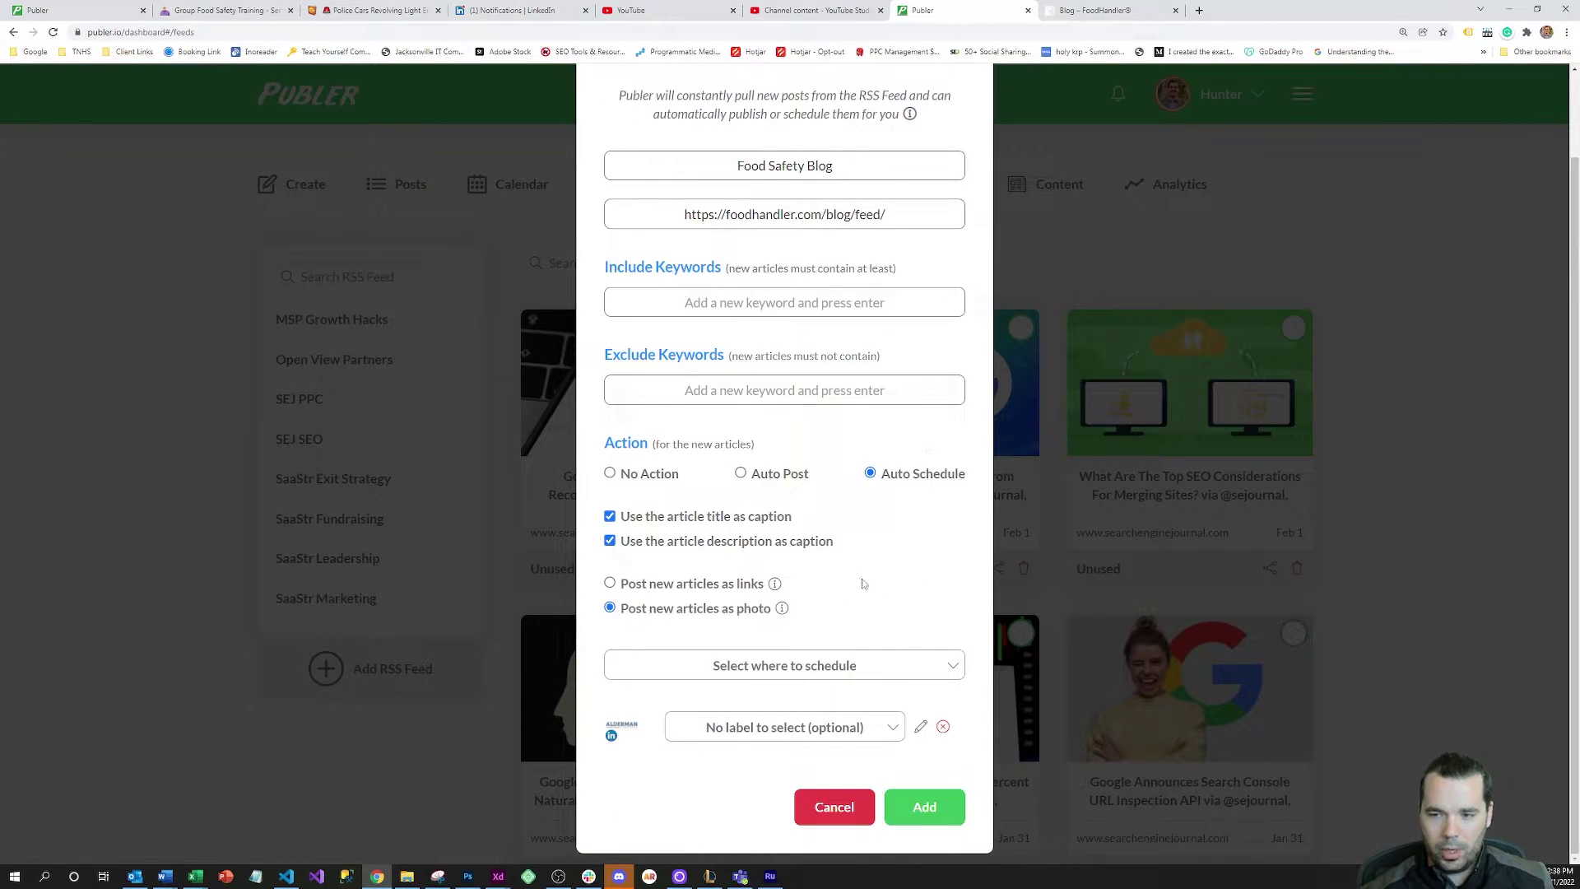
click(848, 671)
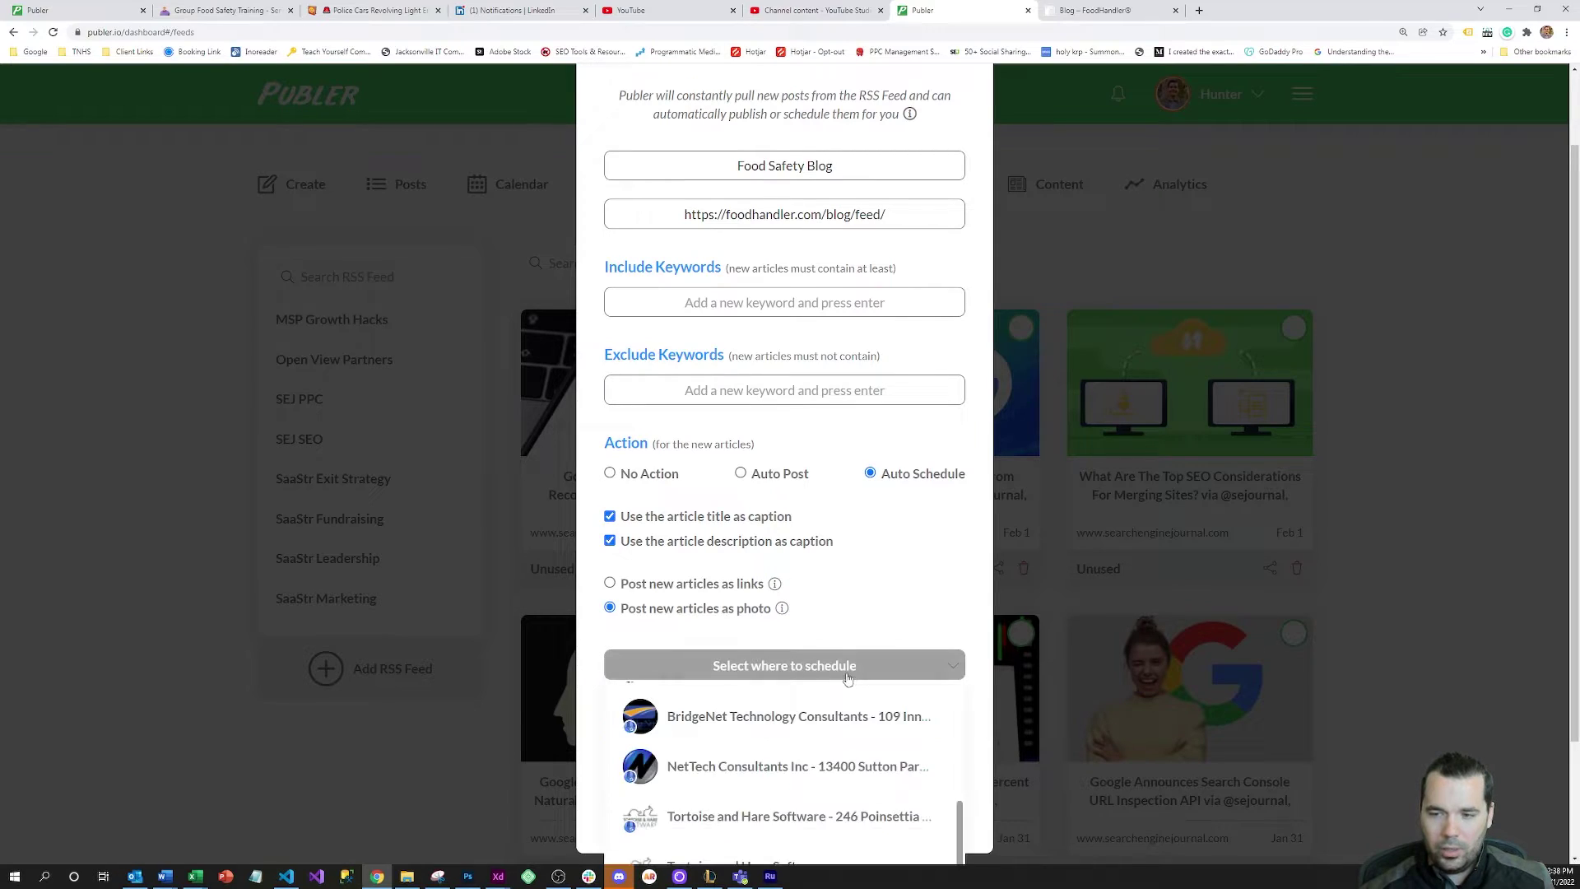
scroll(850, 718, down, 5)
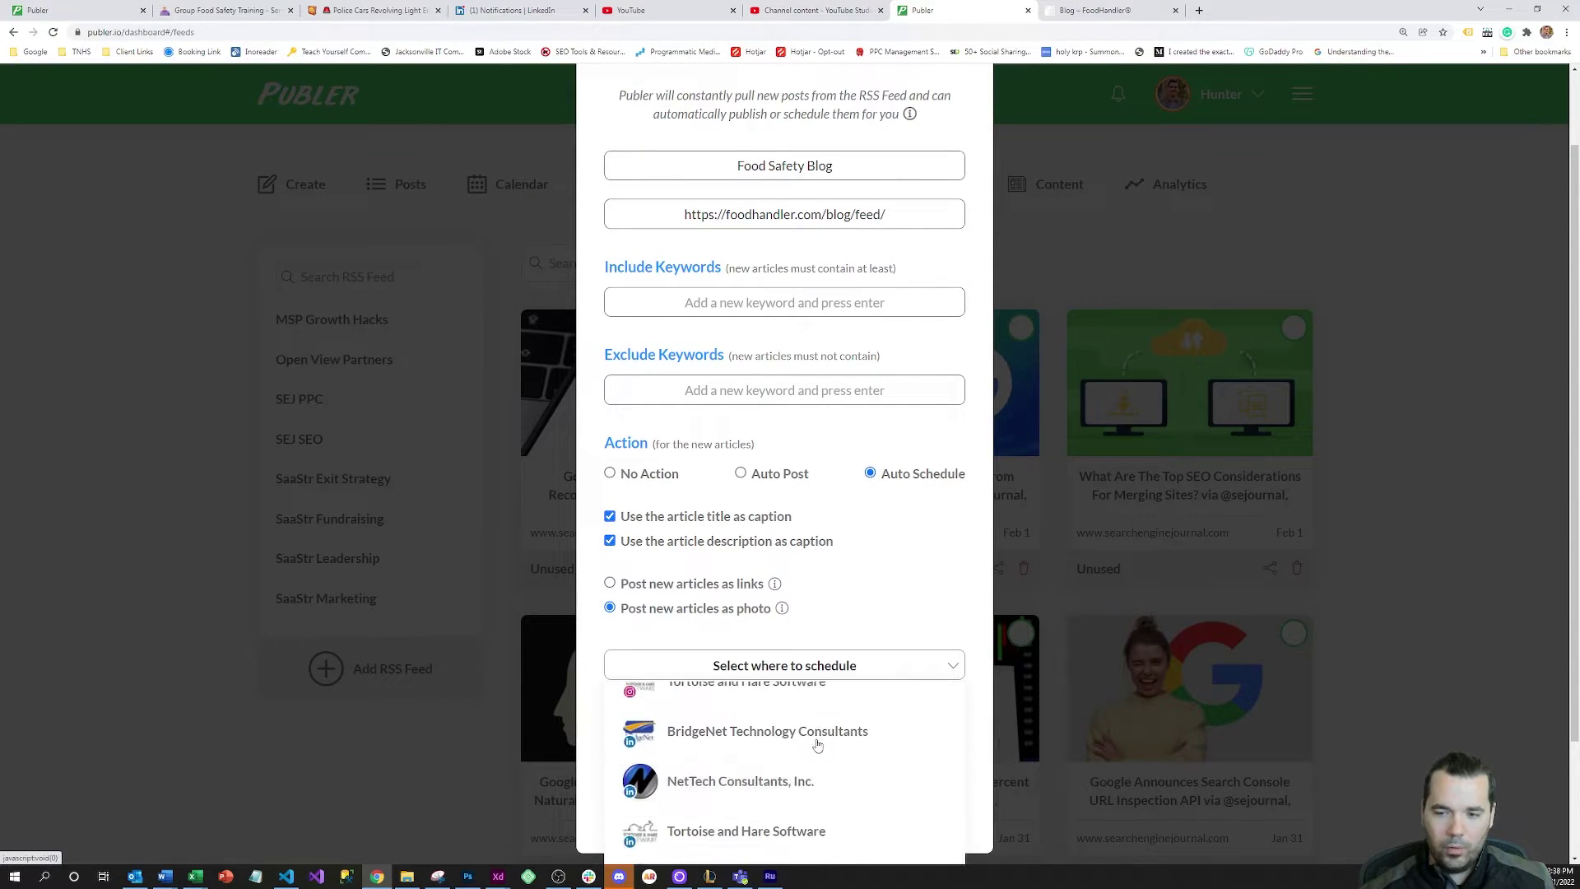
scroll(844, 724, up, 5)
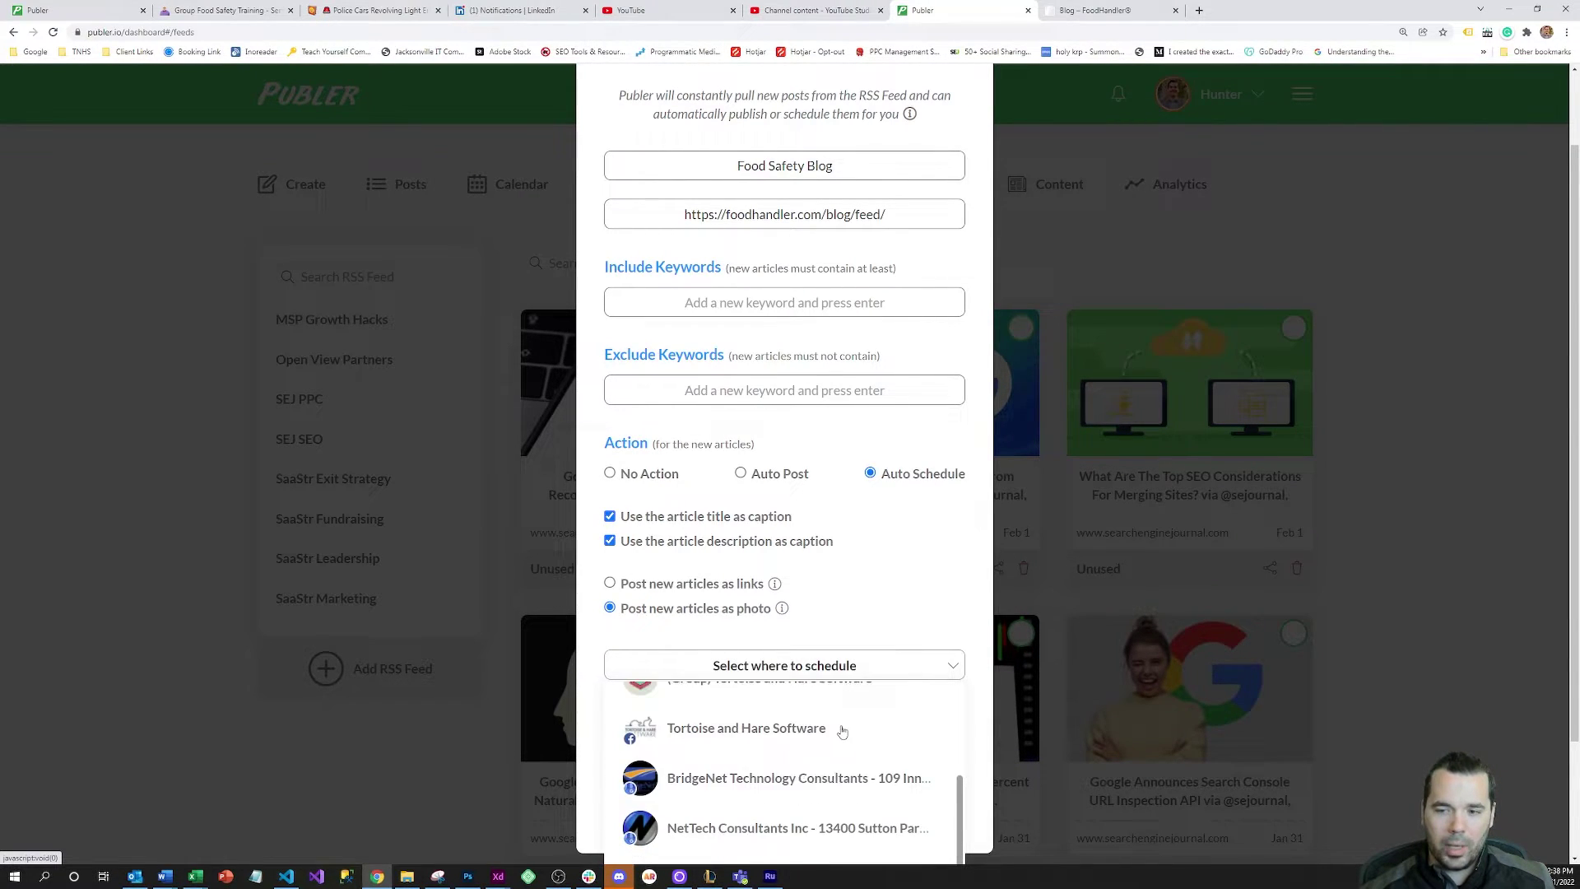
click(925, 589)
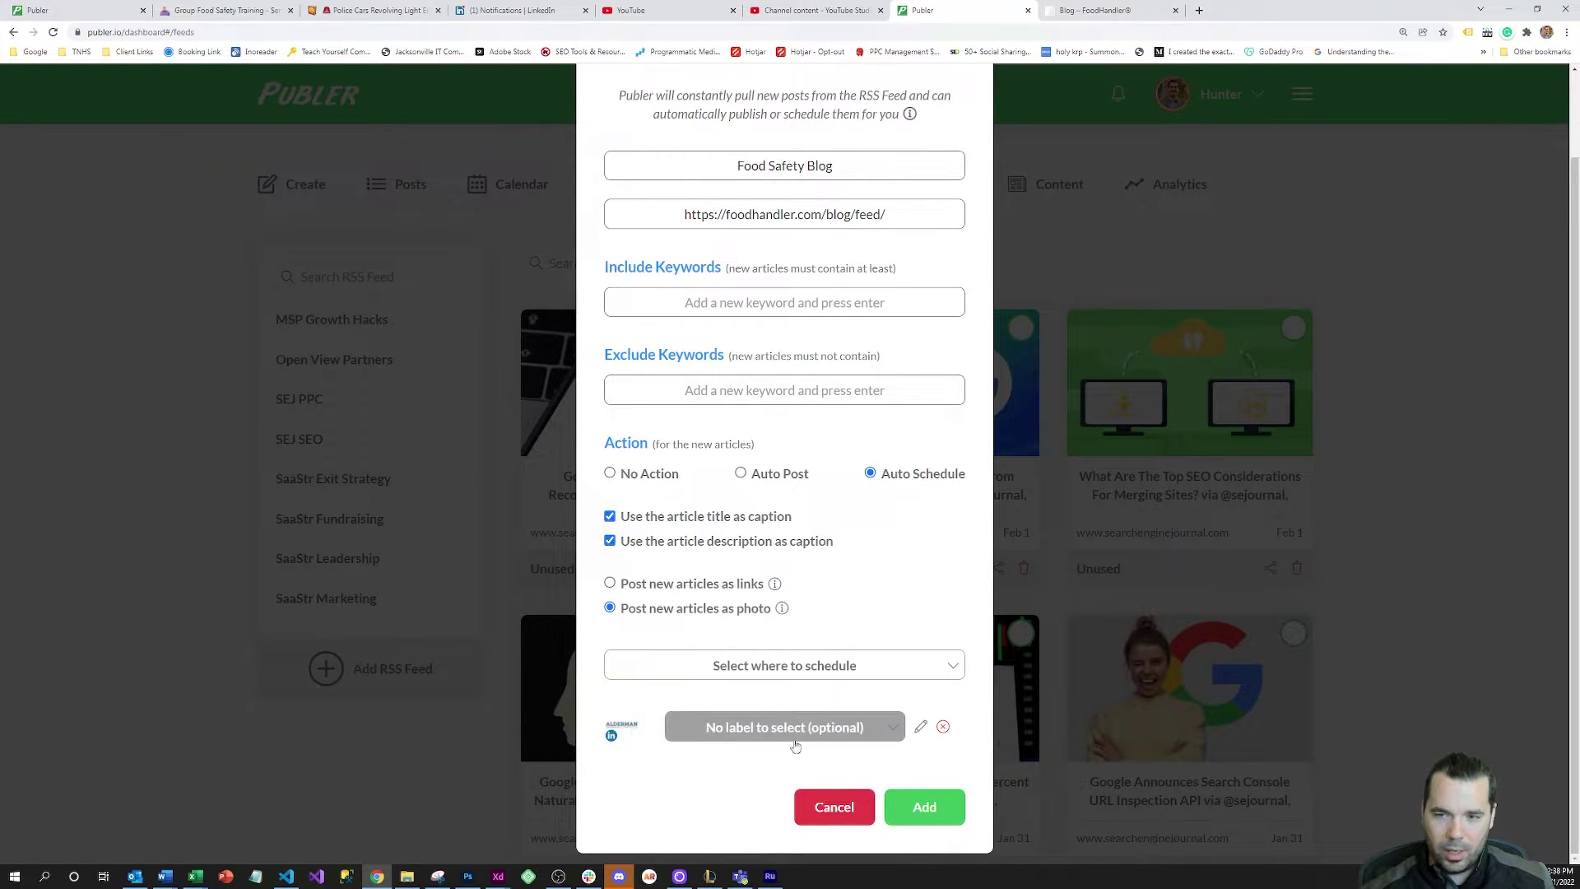
Set the Food Safety Blog feed to No Action and save it
click(650, 474)
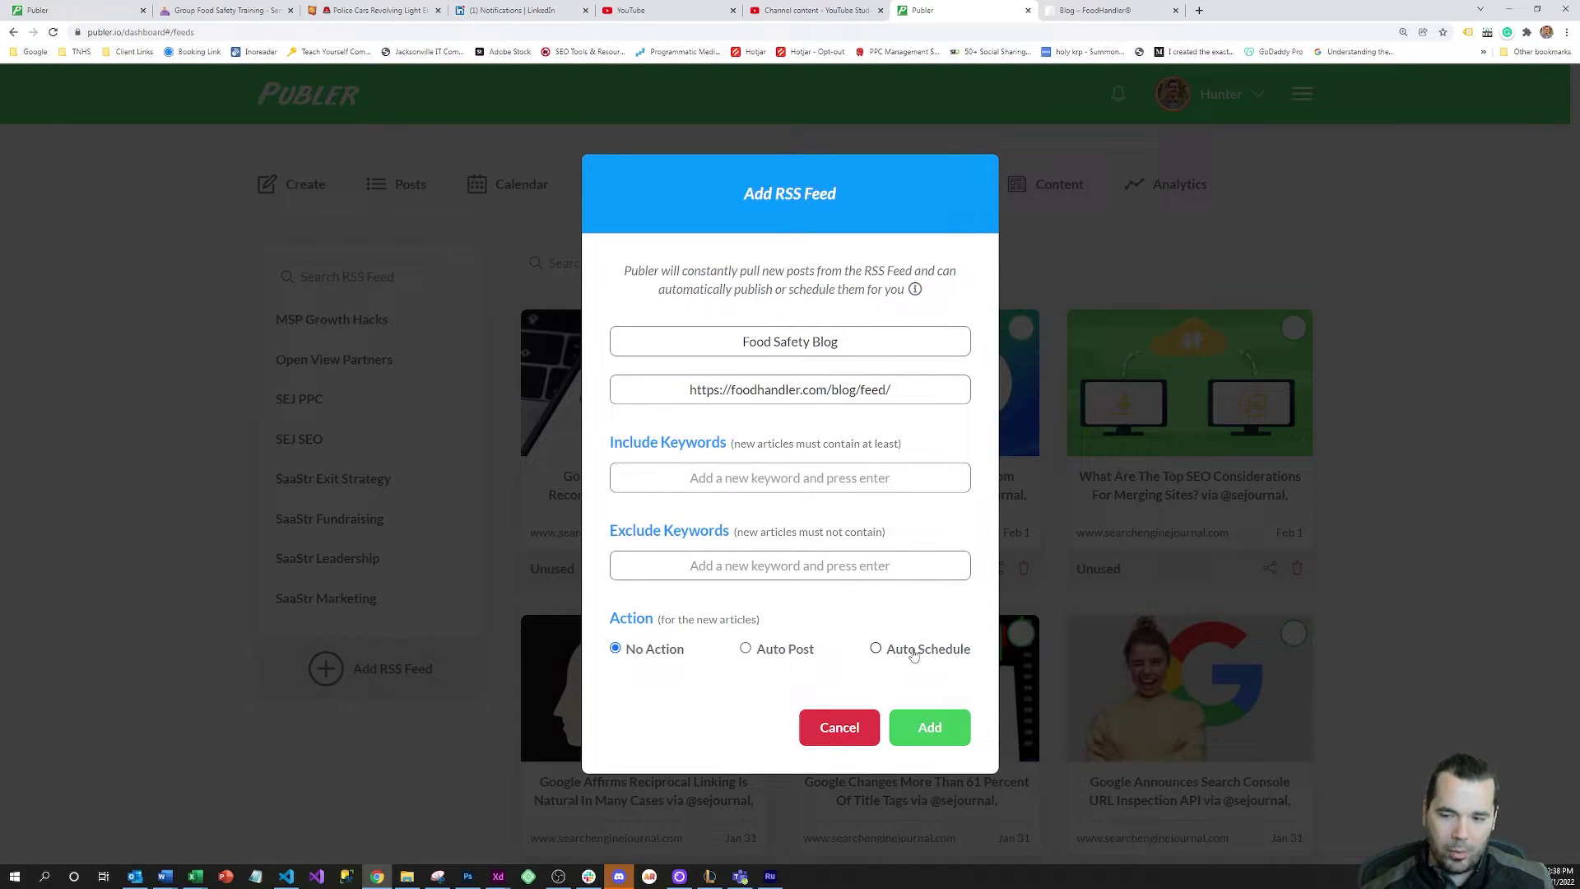
click(927, 728)
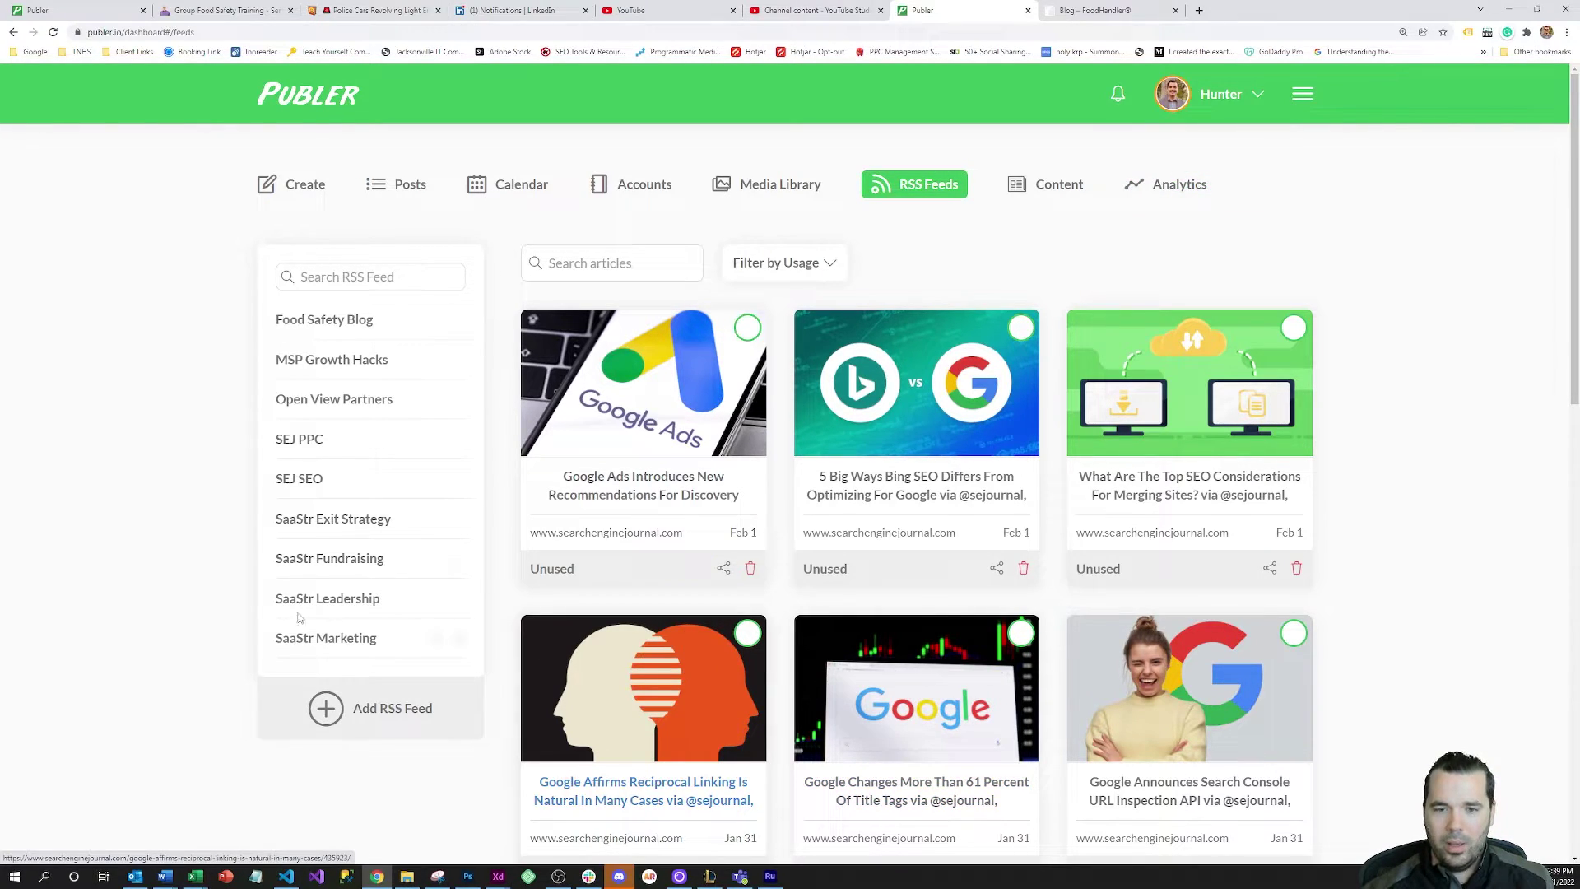
Show the Food Safety Blog's articles and preview the biological incidents article on the blog
click(342, 643)
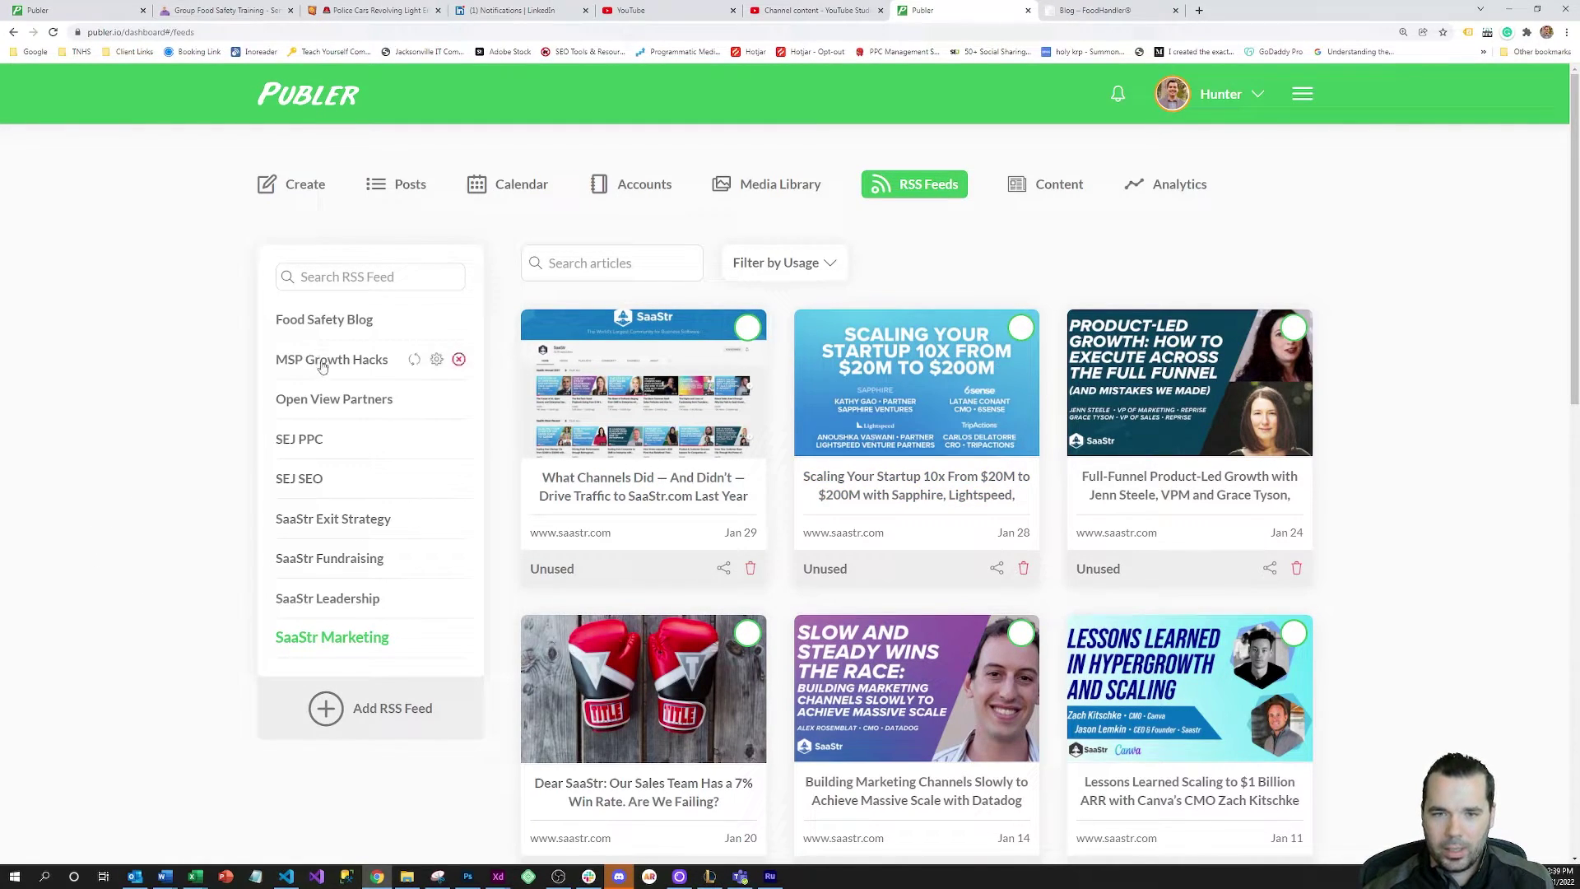
click(328, 320)
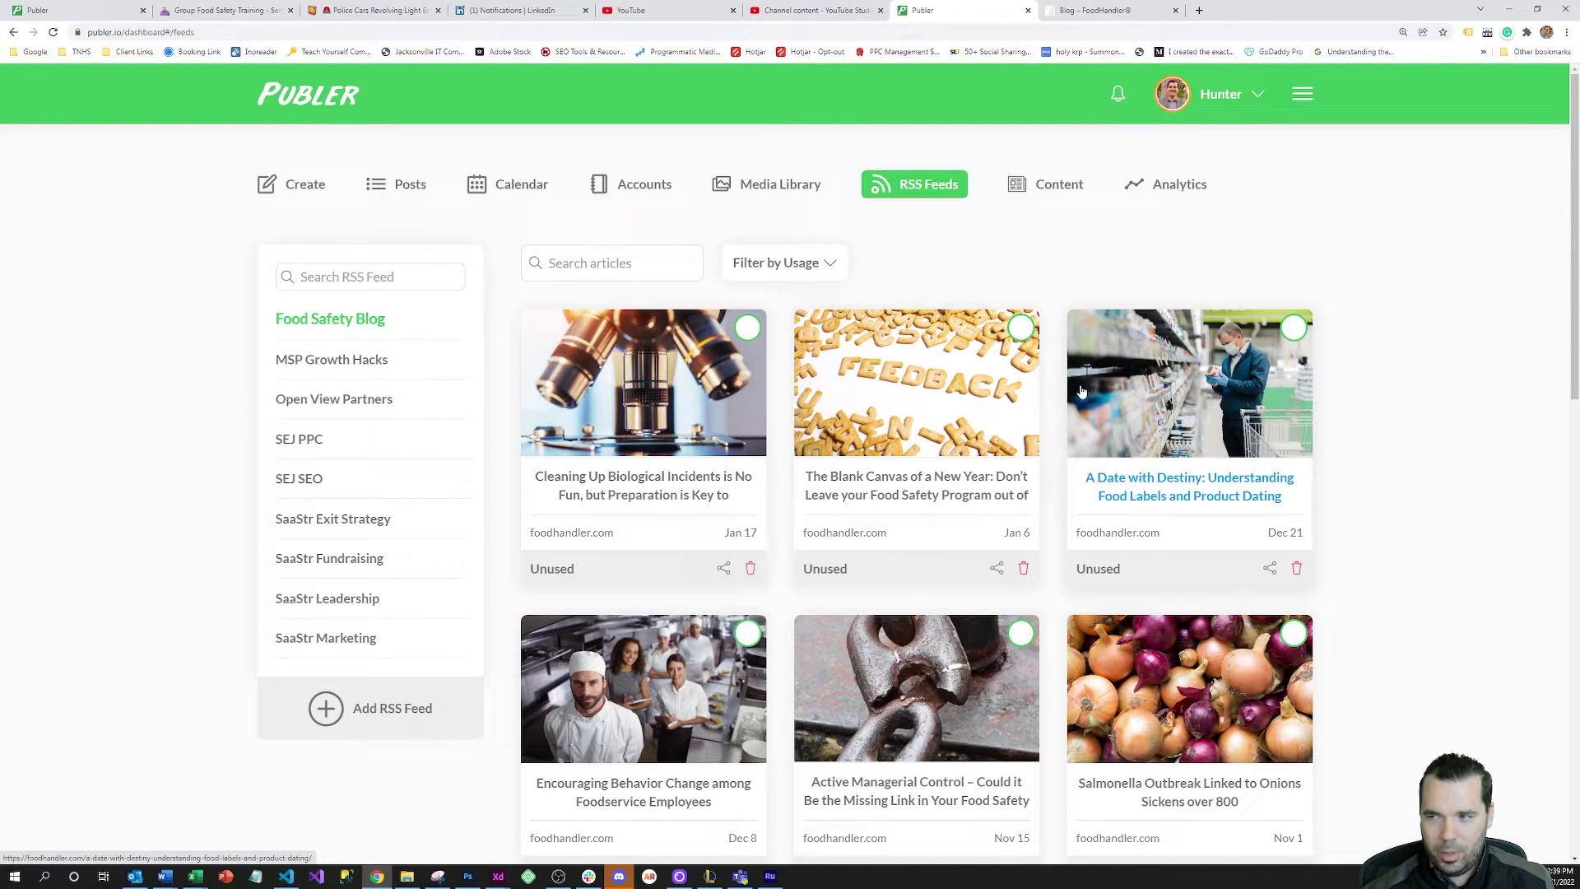
scroll(847, 413, down, 3)
scroll(848, 414, down, 4)
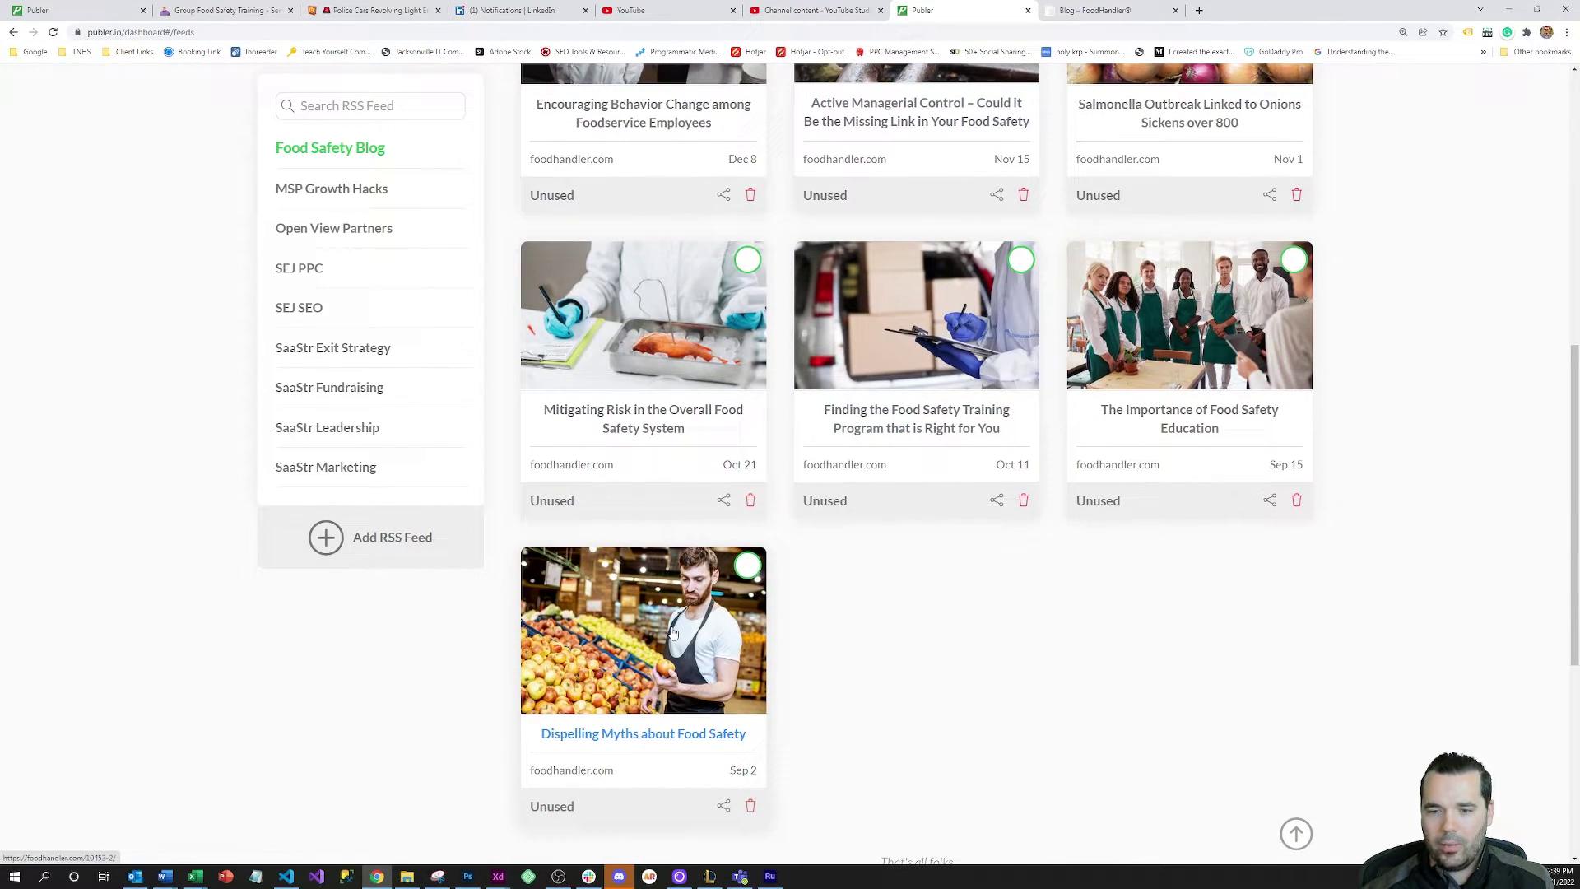
scroll(673, 631, up, 6)
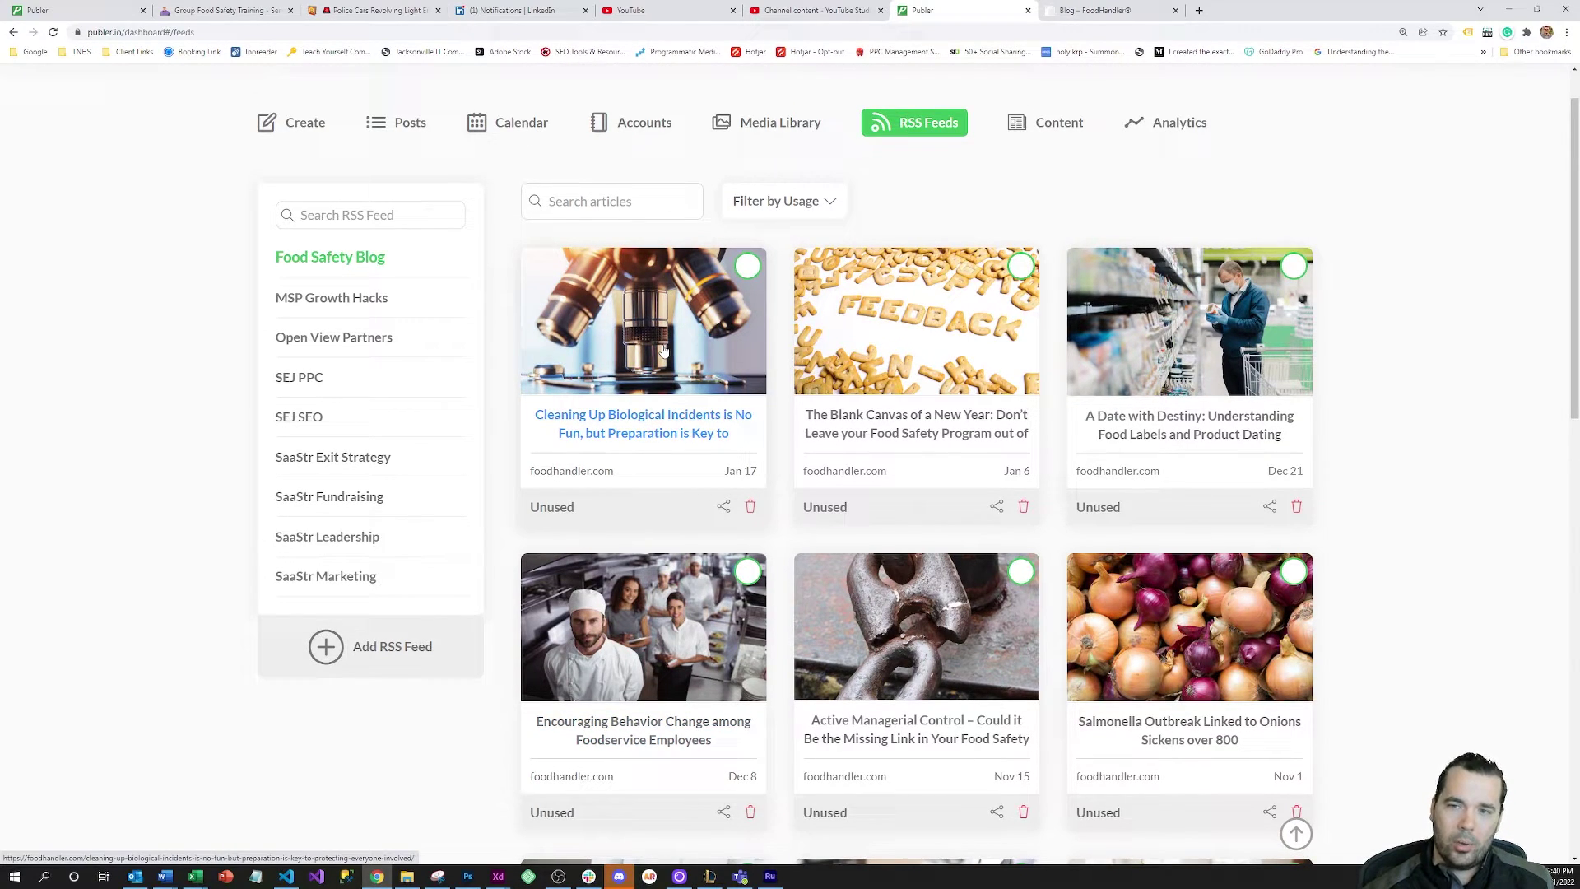
click(701, 302)
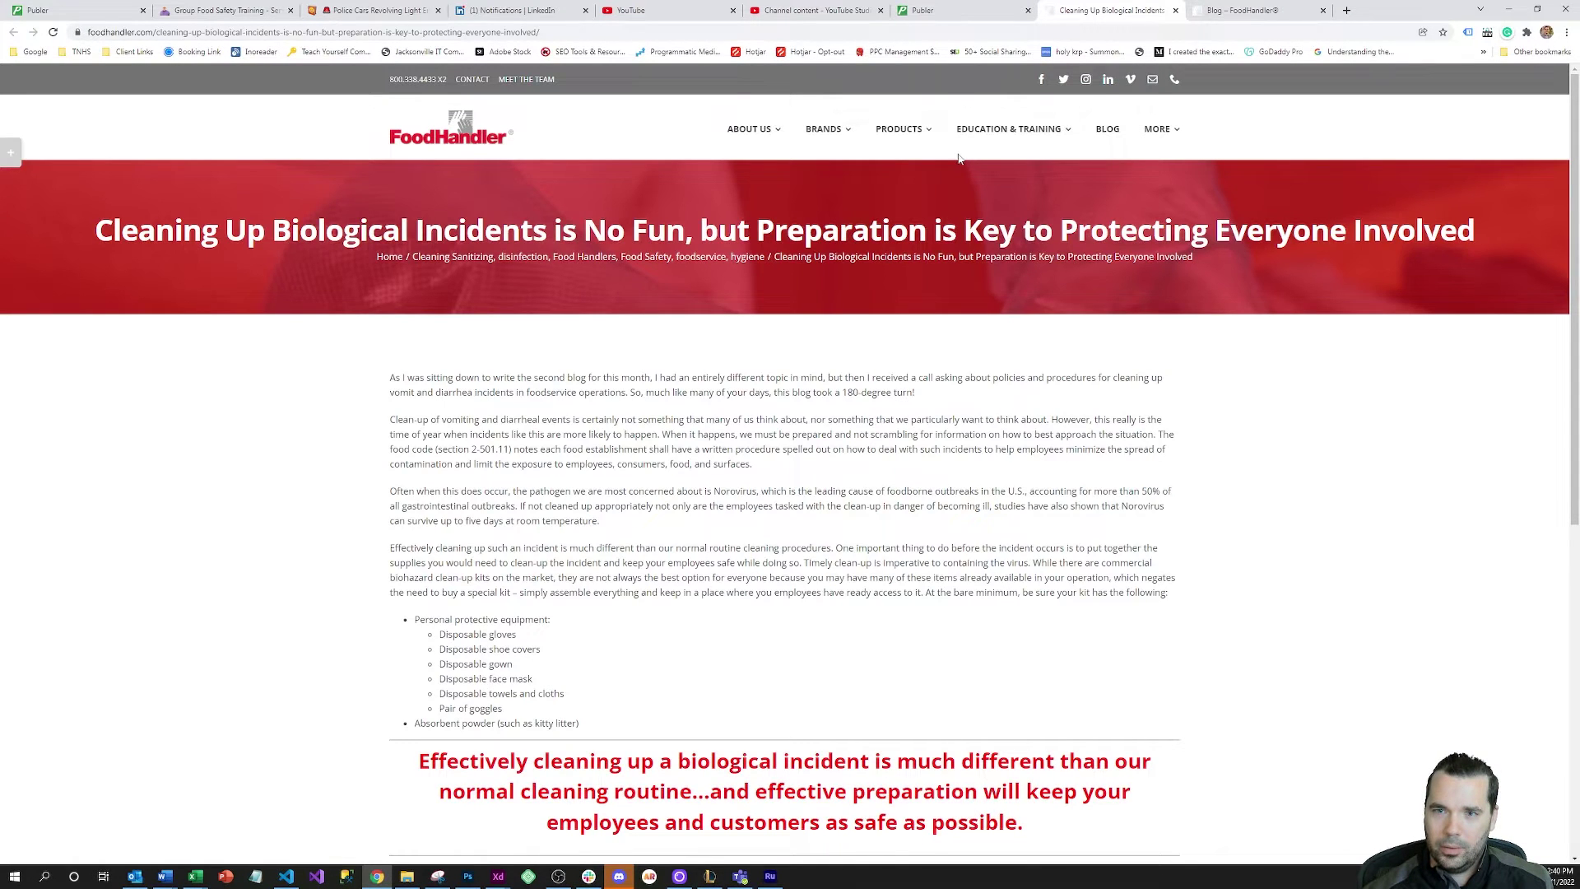
click(1175, 10)
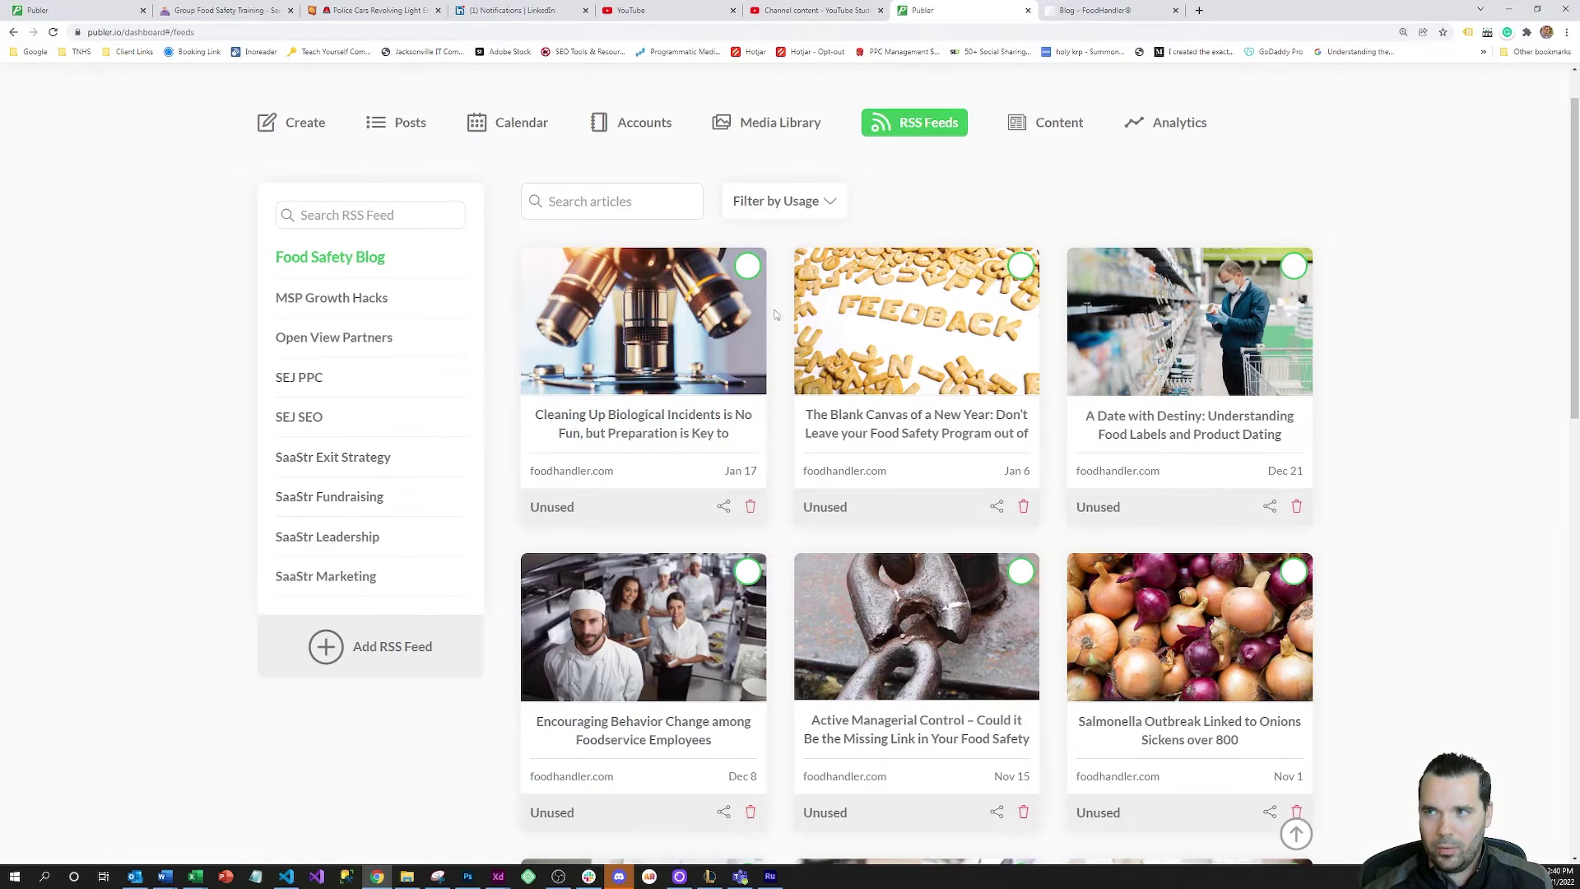
Share the biological incidents cleanup article into a new post and focus its caption box
click(723, 508)
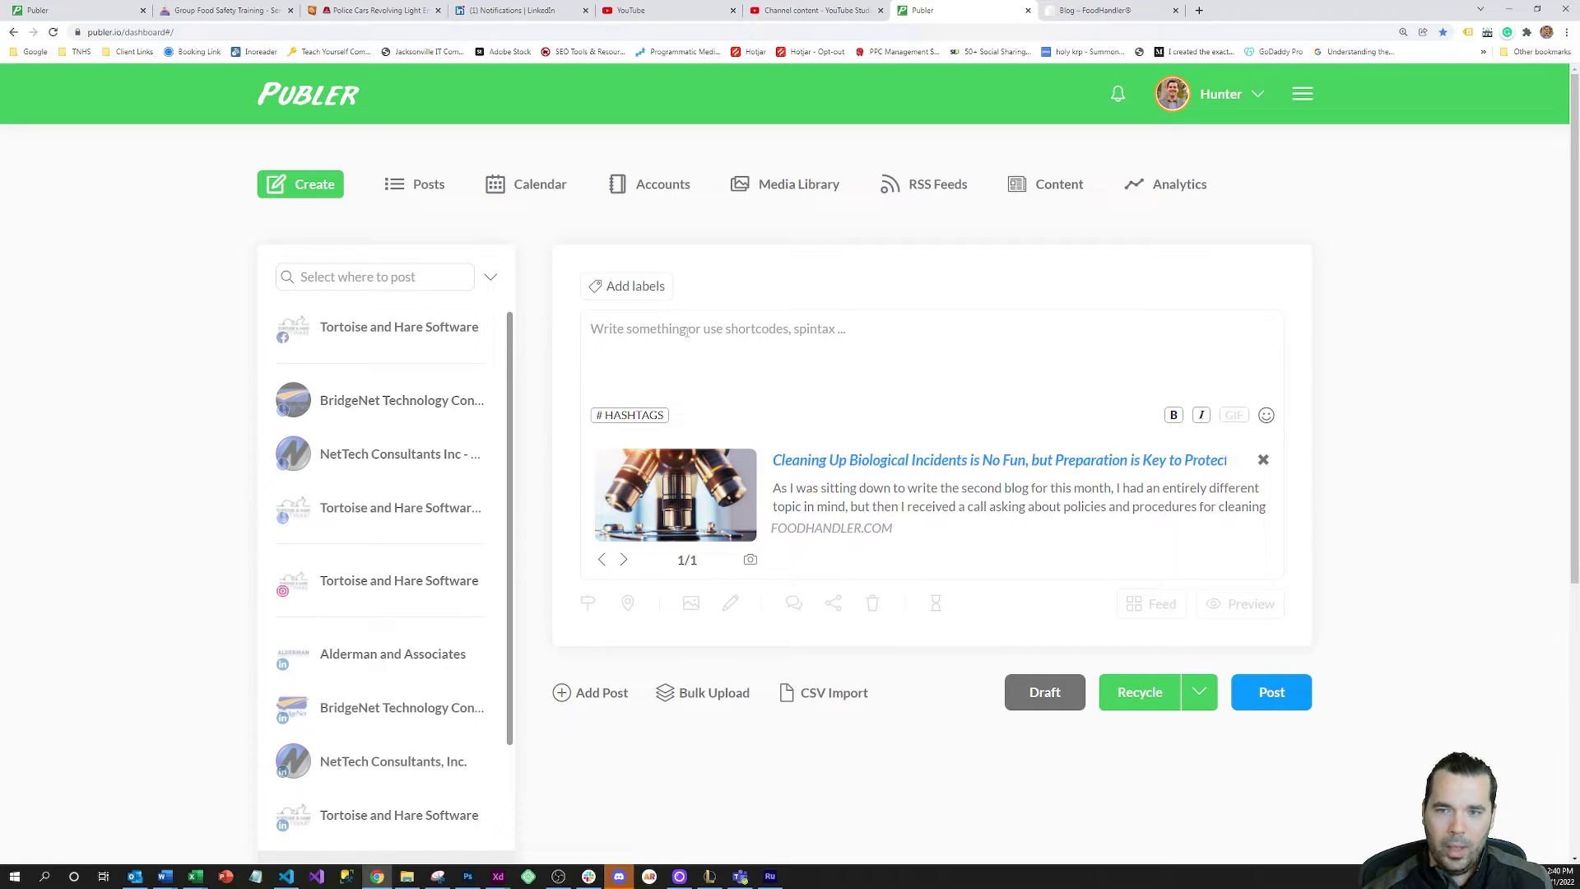
click(677, 332)
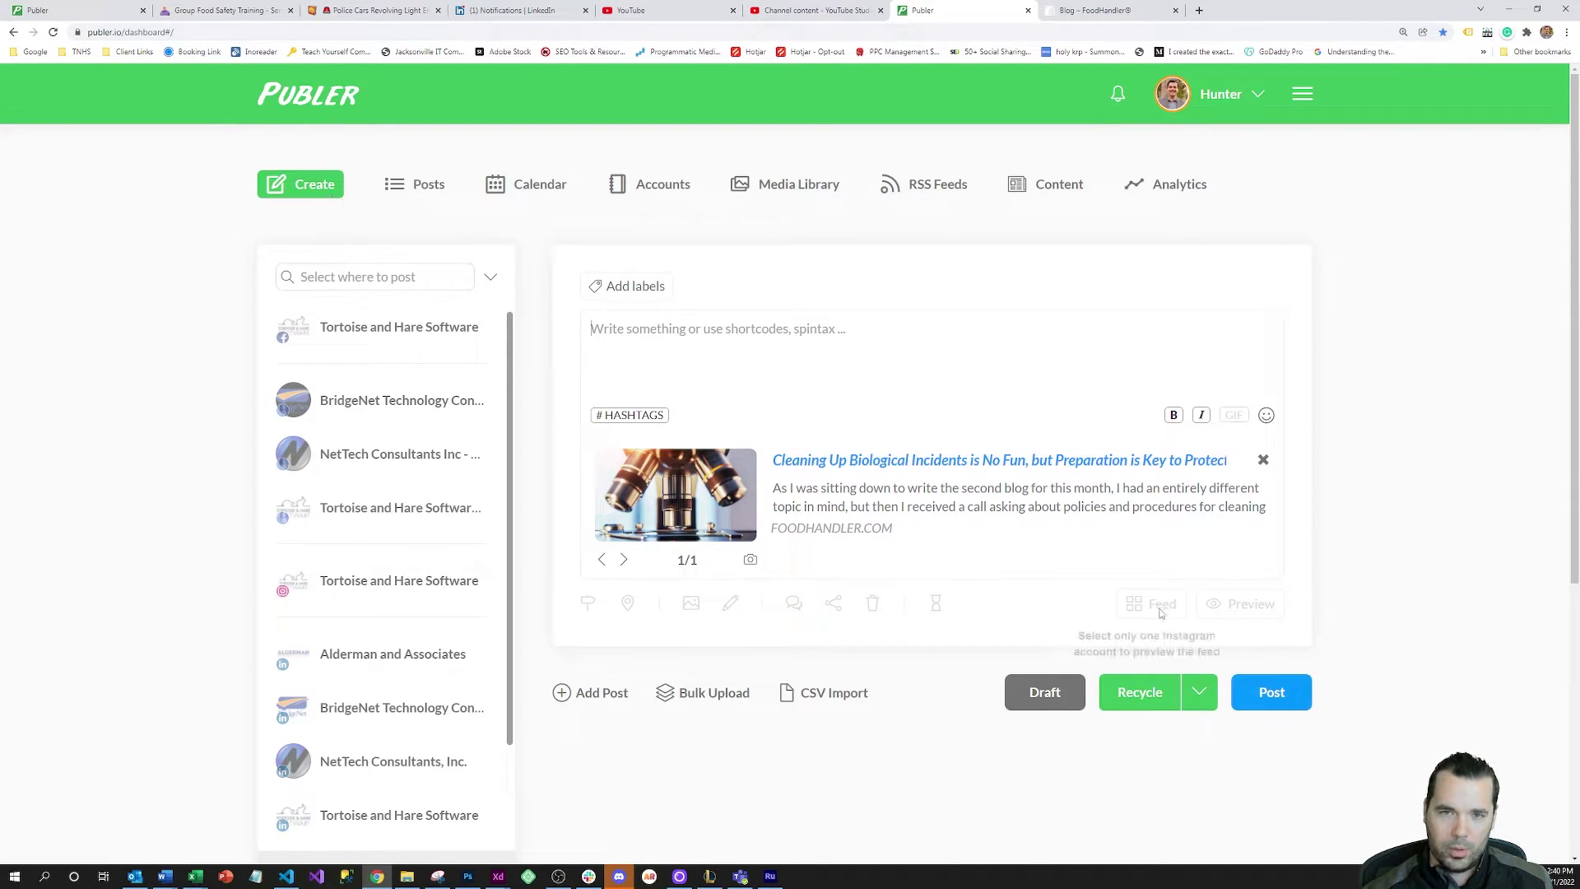
View SaaStr Marketing's articles, check that MSP Growth Hacks is empty, then return to SaaStr Marketing
click(920, 190)
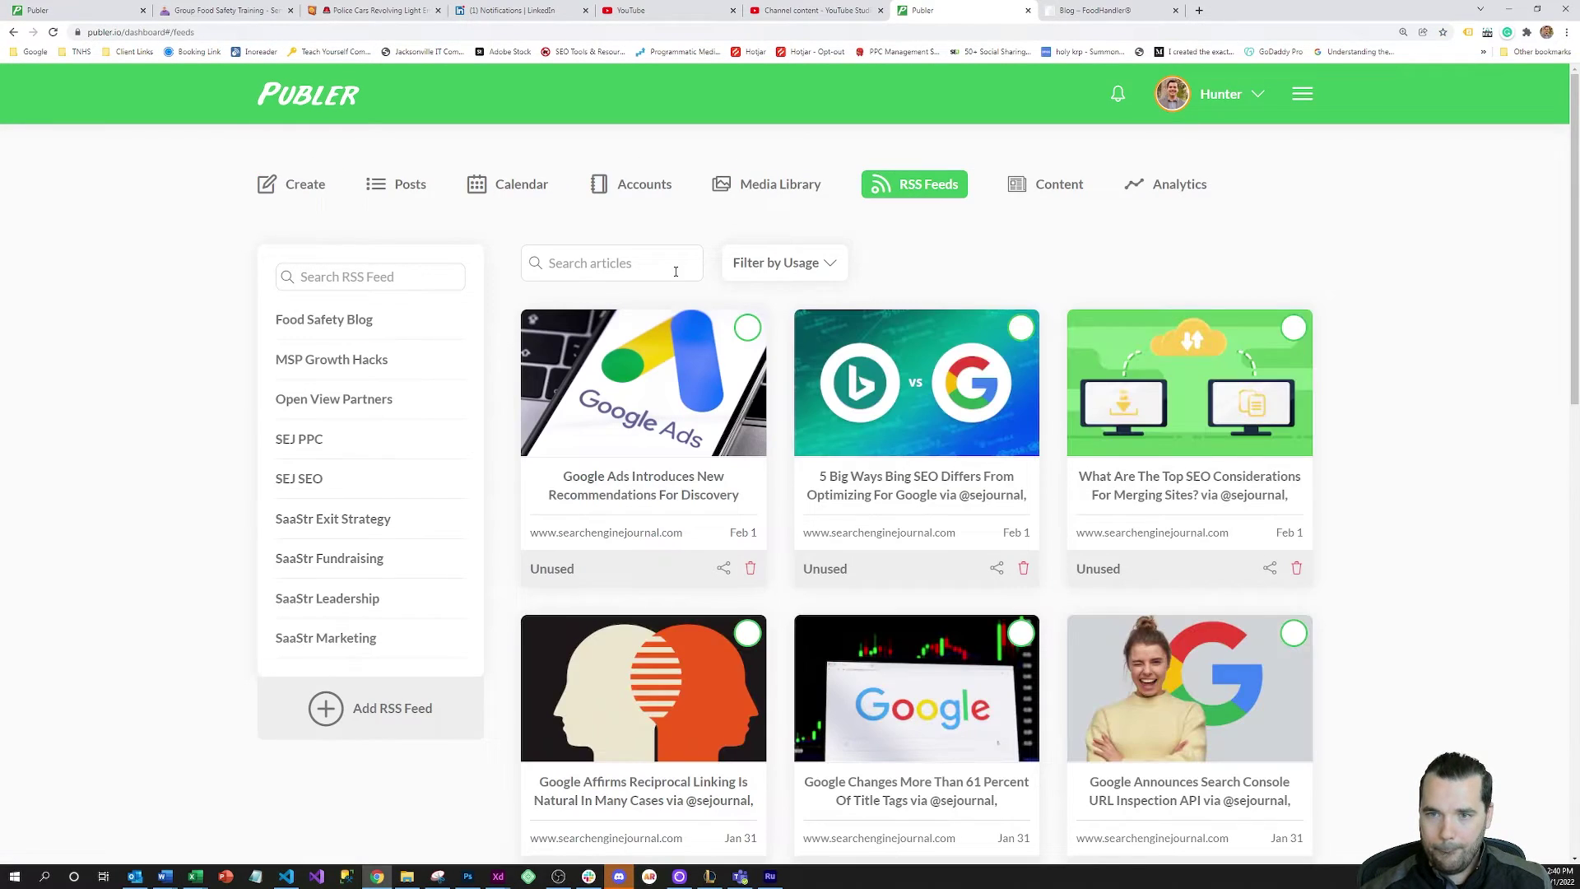
click(349, 641)
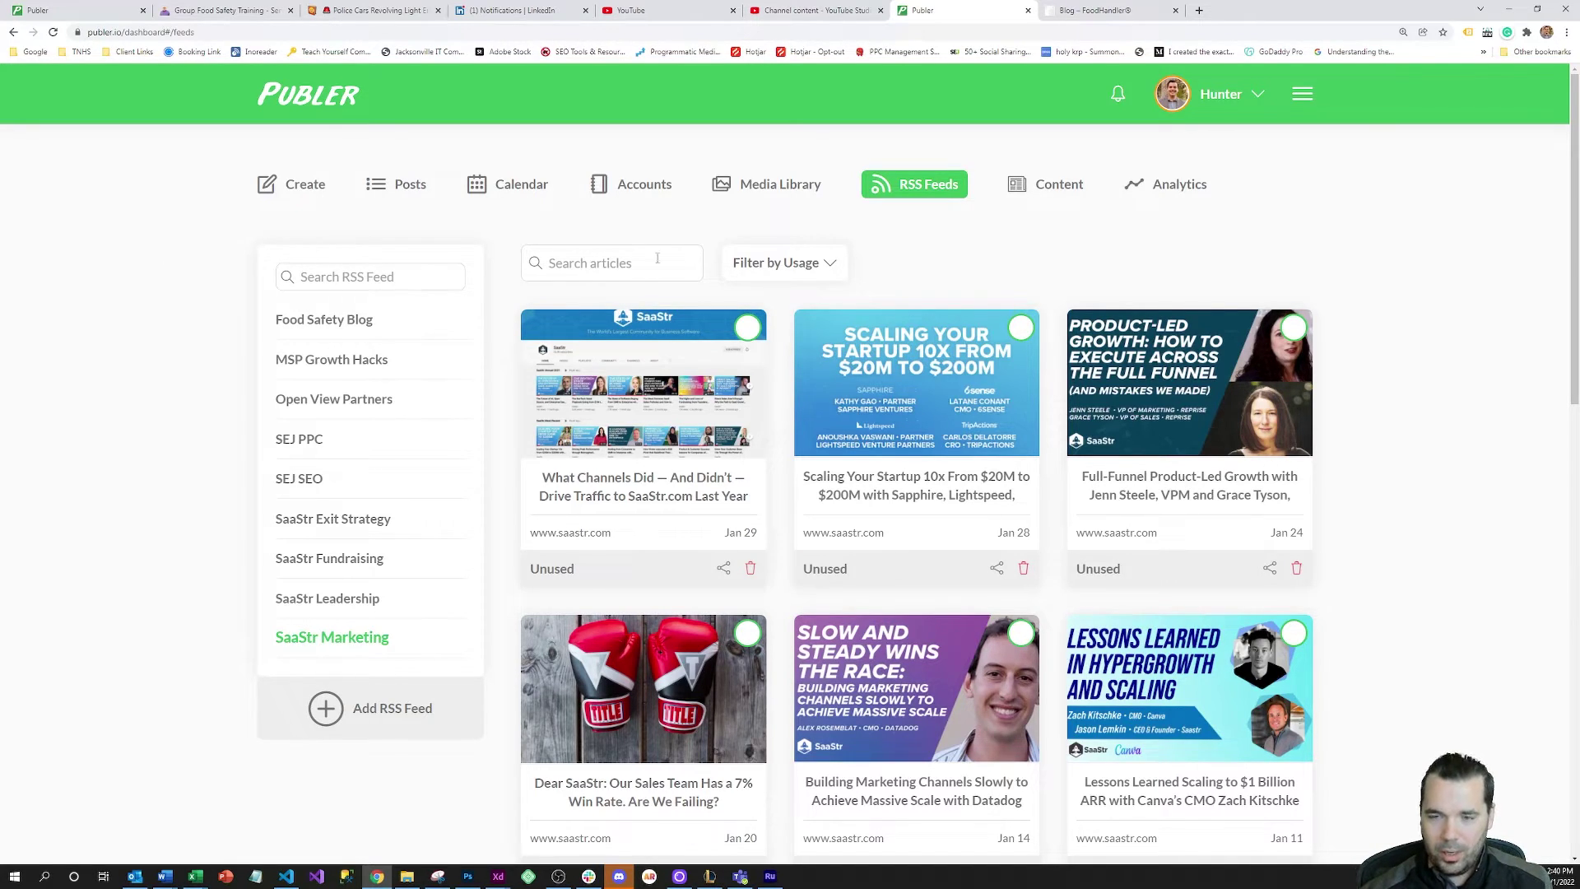
mouse_move(349, 641)
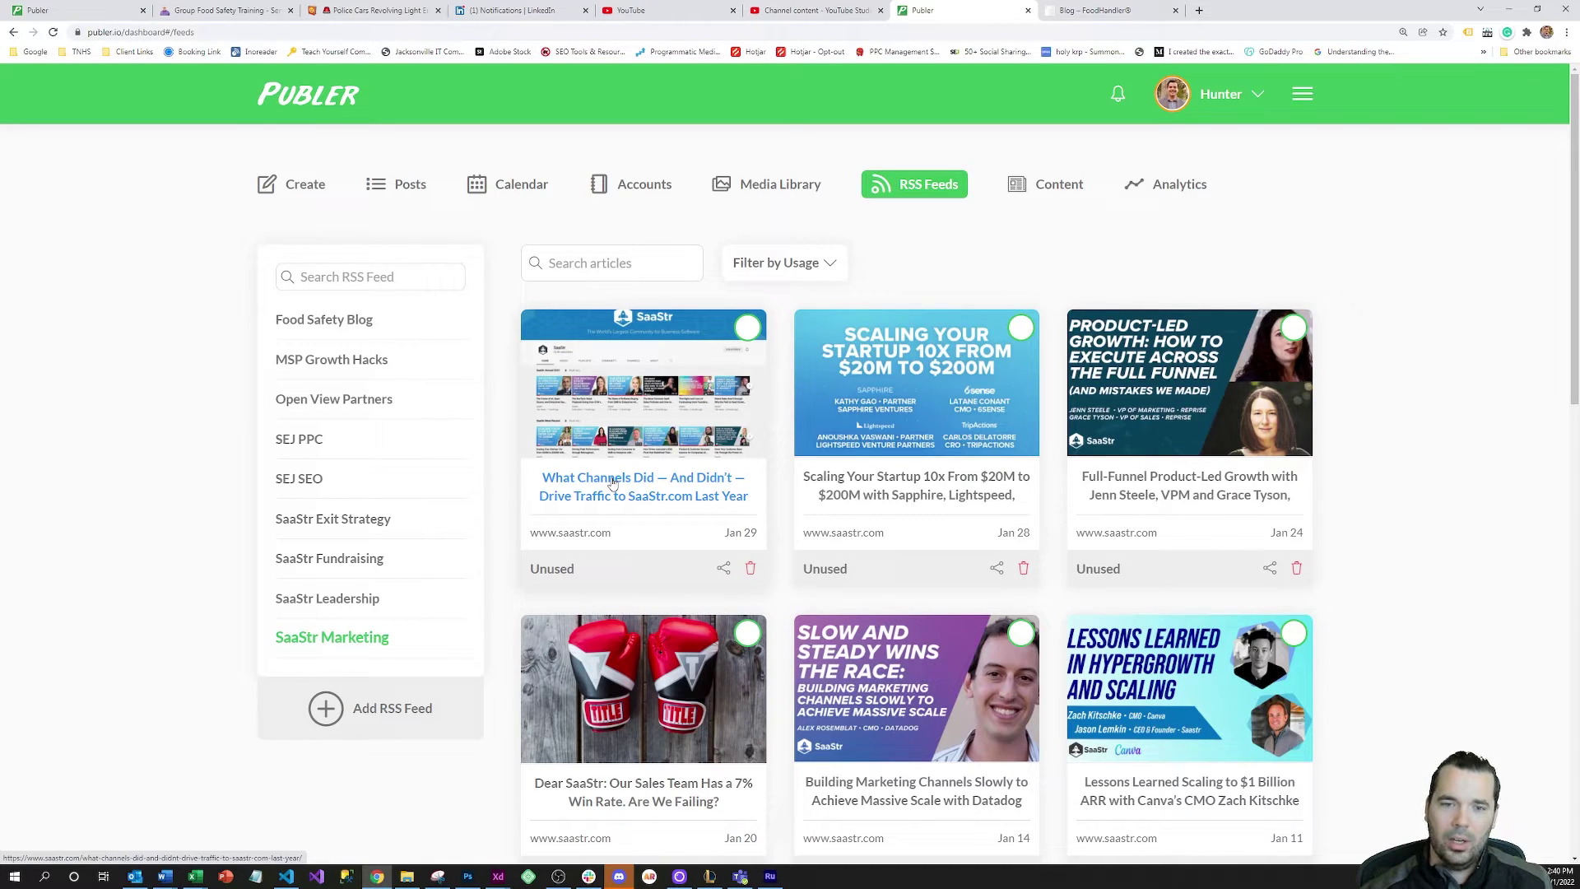
click(375, 360)
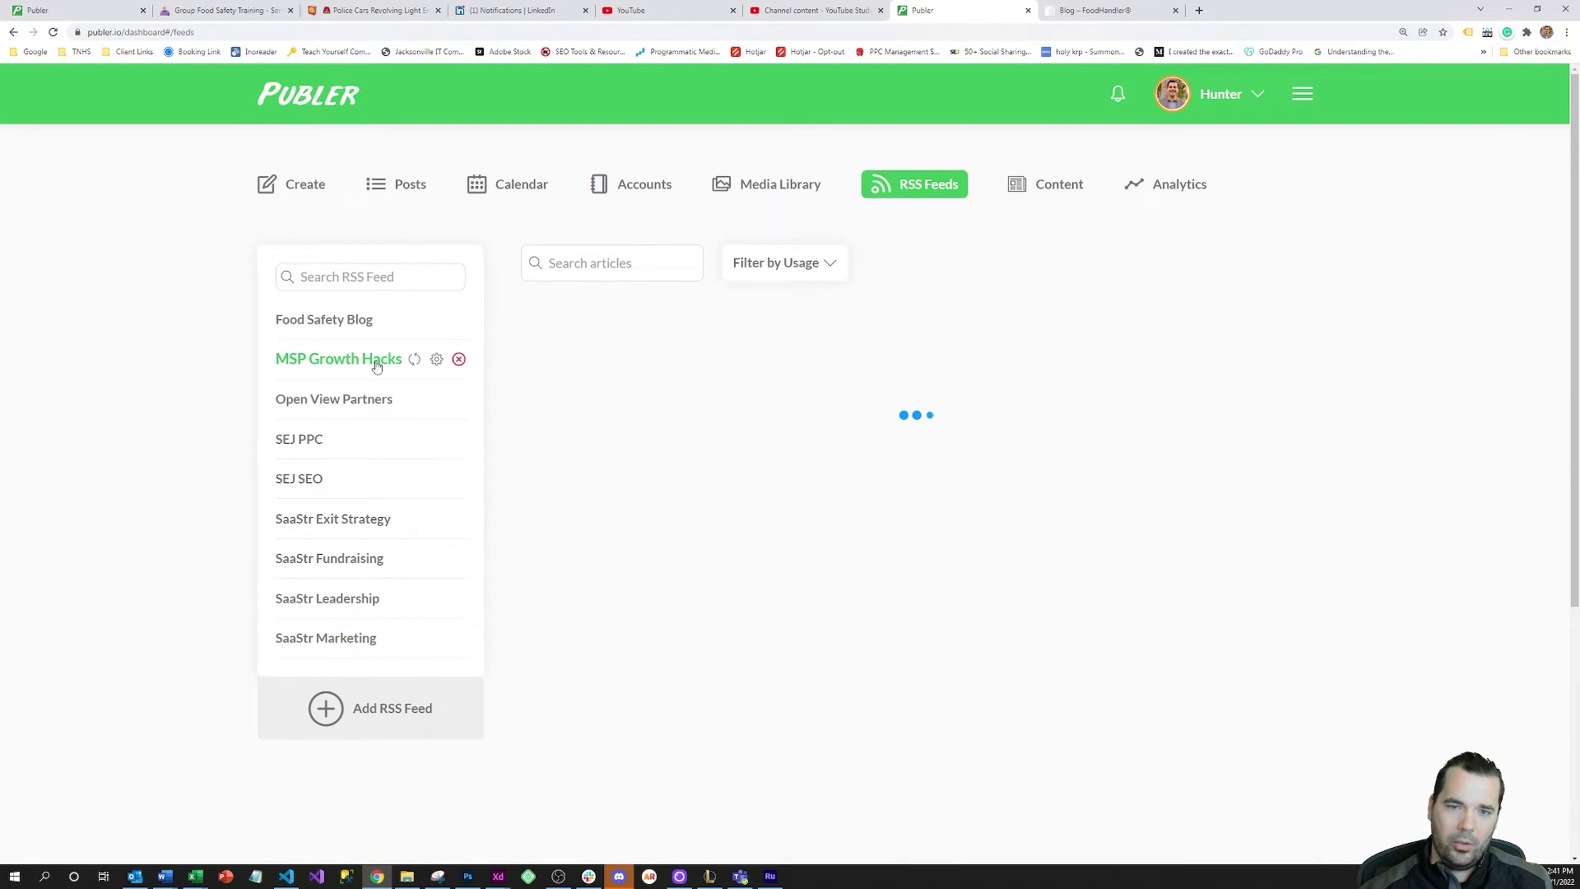
mouse_move(360, 365)
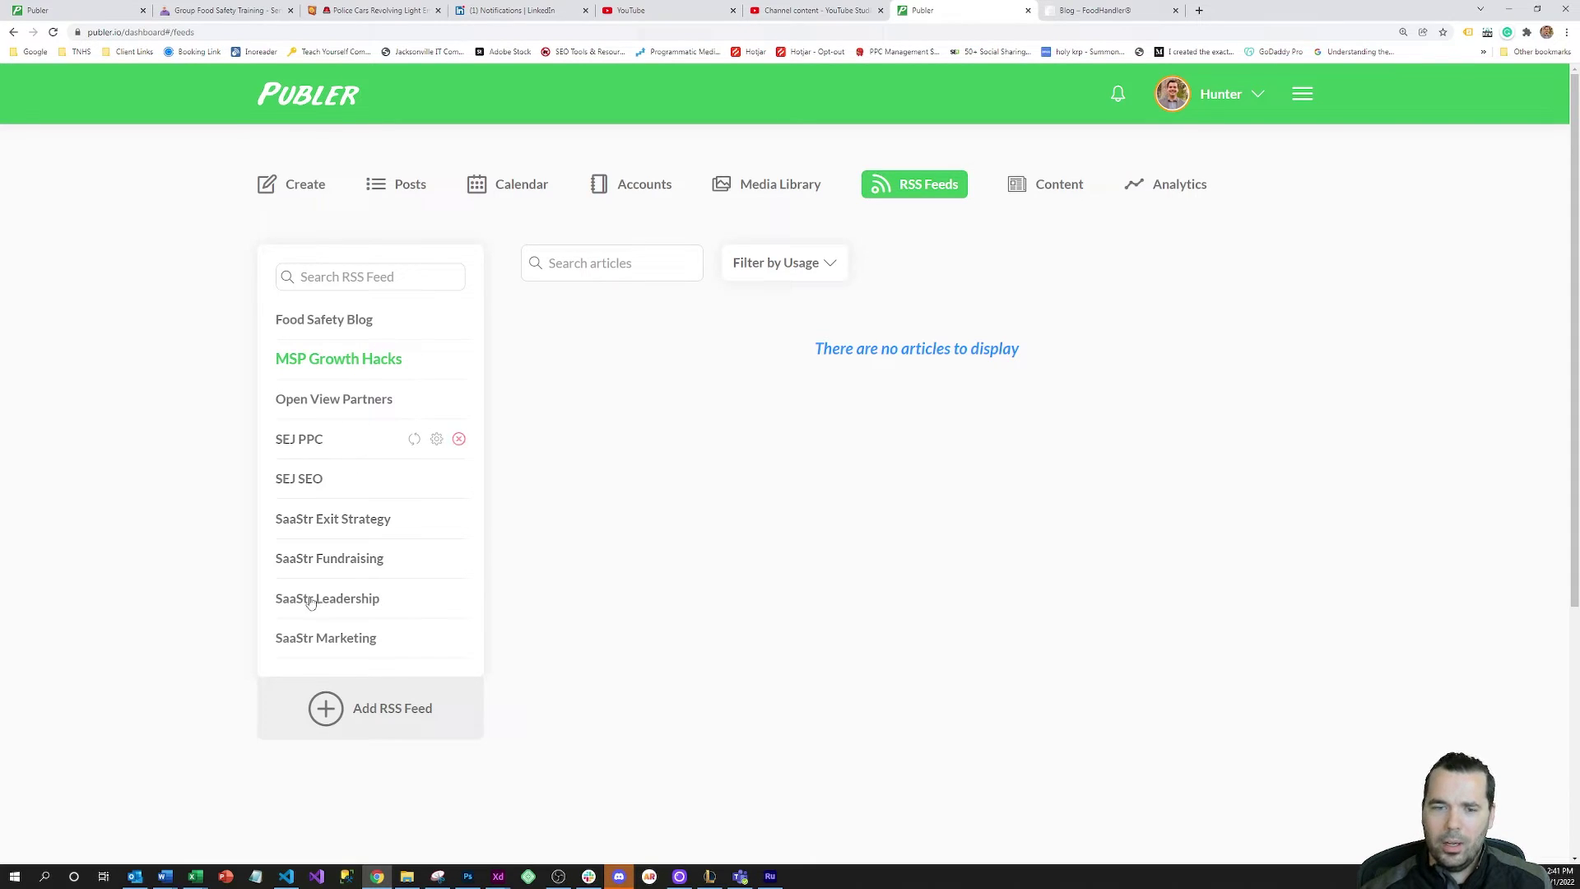
click(327, 638)
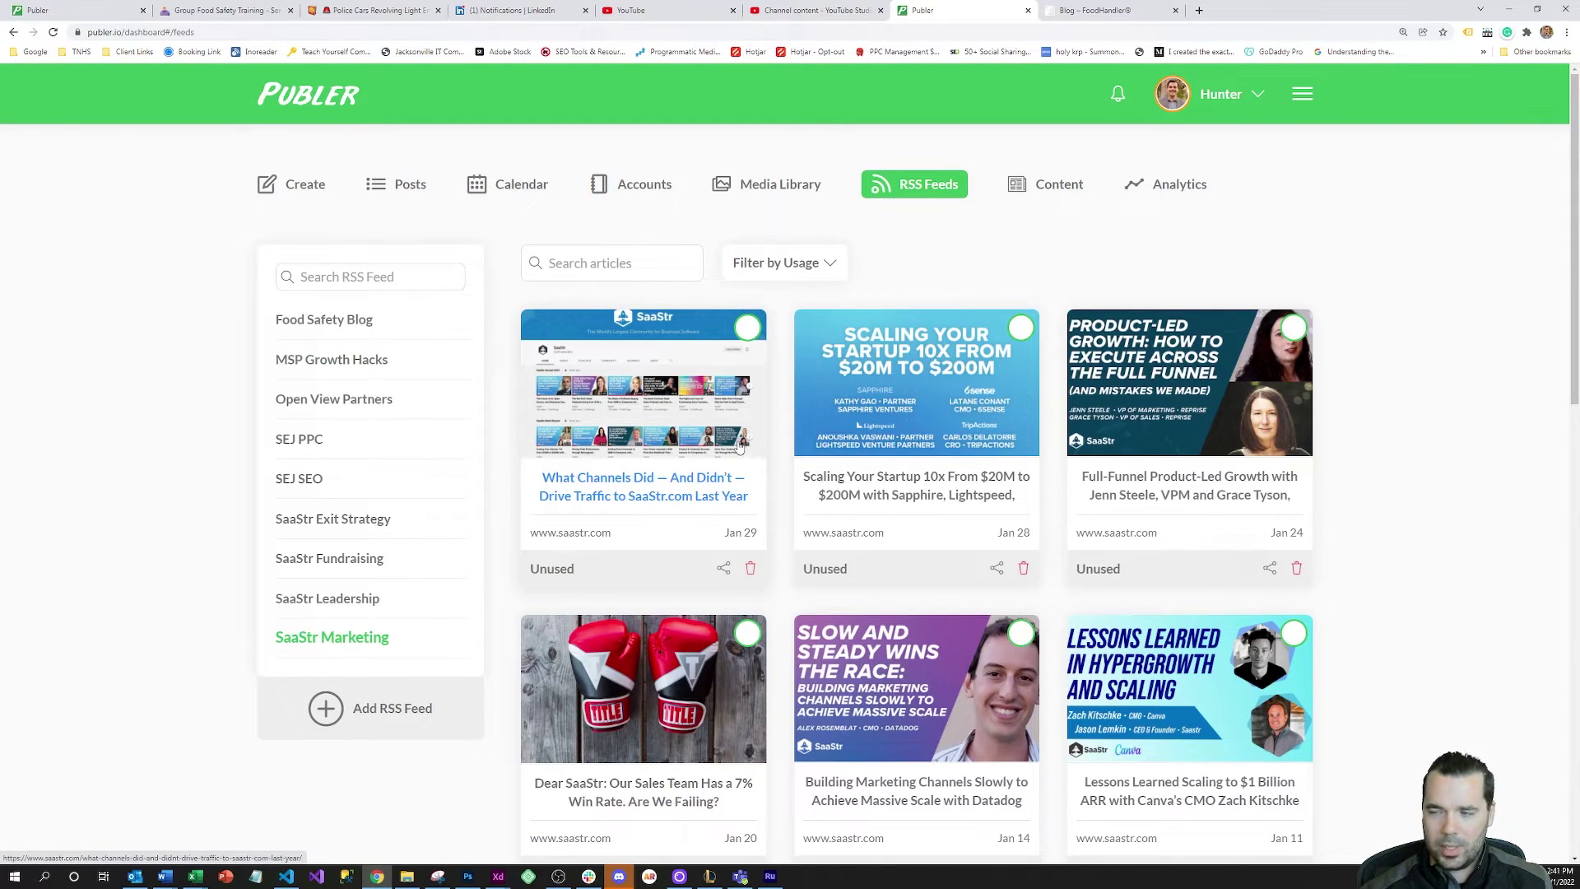